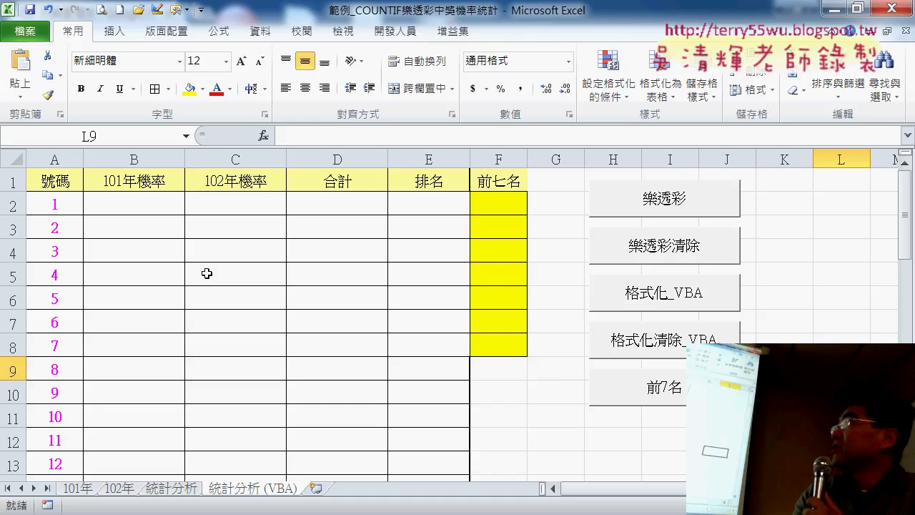
Show columns B:E are empty, then run the 樂透彩 macro to fill them with probability, total and rank formulas
left_click_drag(128, 147, 429, 155)
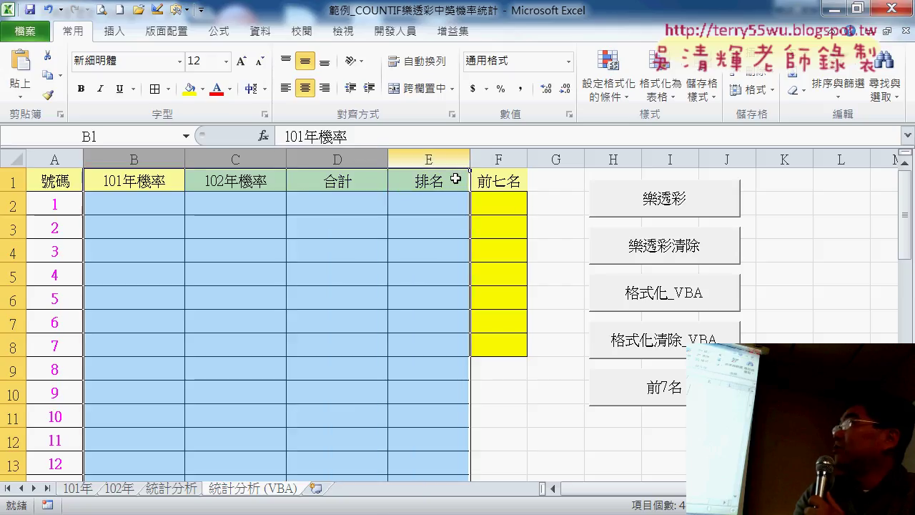
left_click(557, 203)
left_click(649, 206)
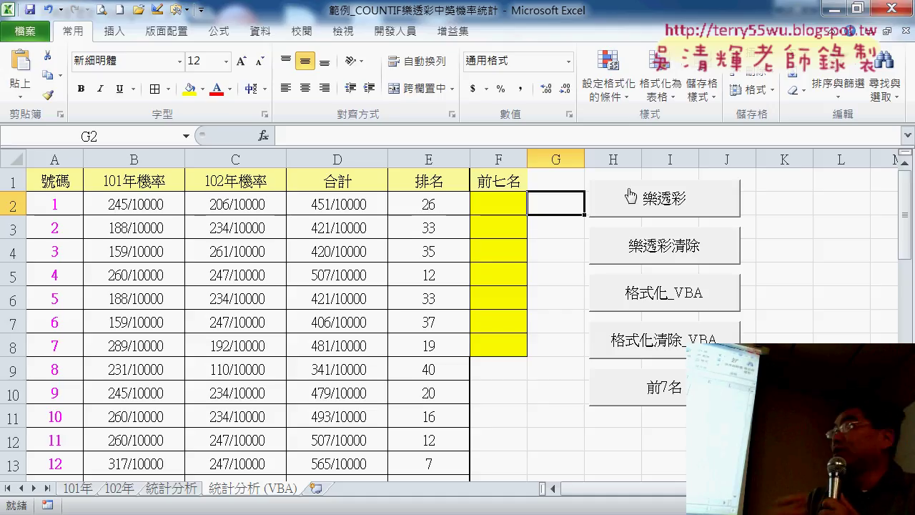
left_click(12, 205)
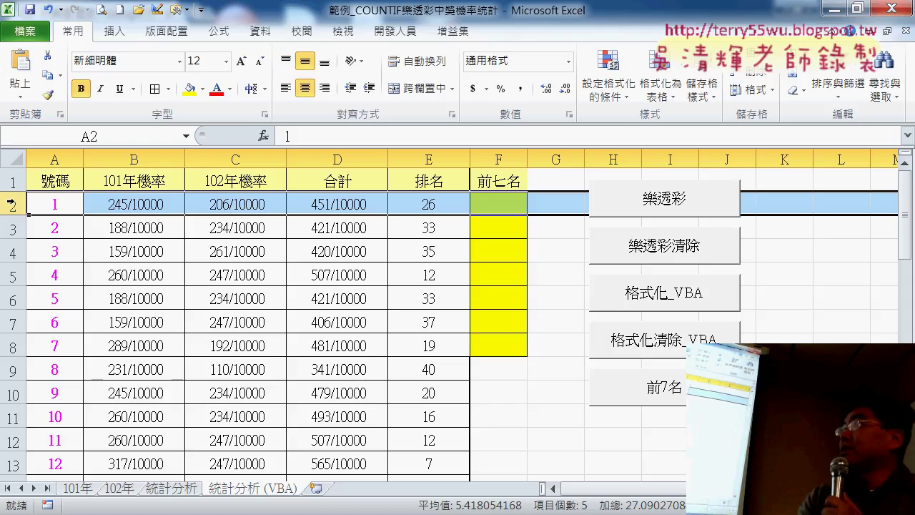
Select B2 and highlight its =COUNTIF(開獎101,A2)/COUNT(開獎101) formula in the formula bar
left_click(117, 203)
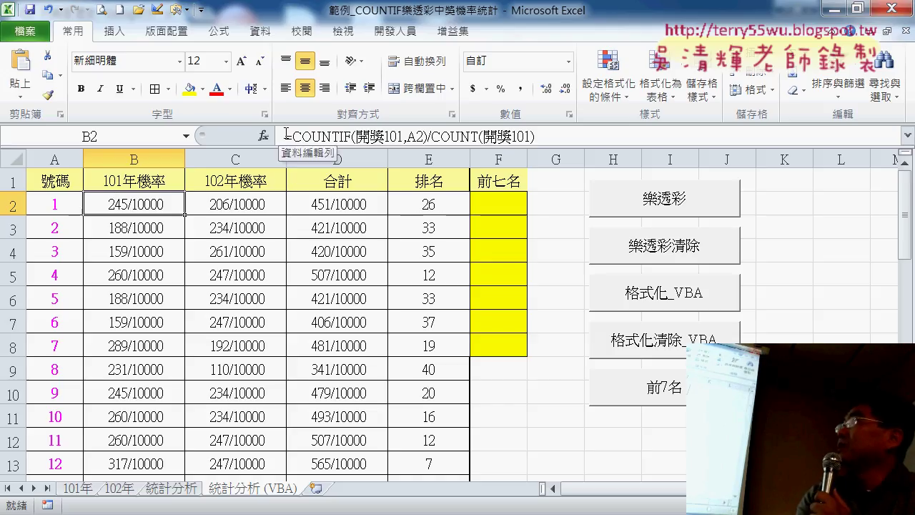
left_click_drag(287, 135, 575, 130)
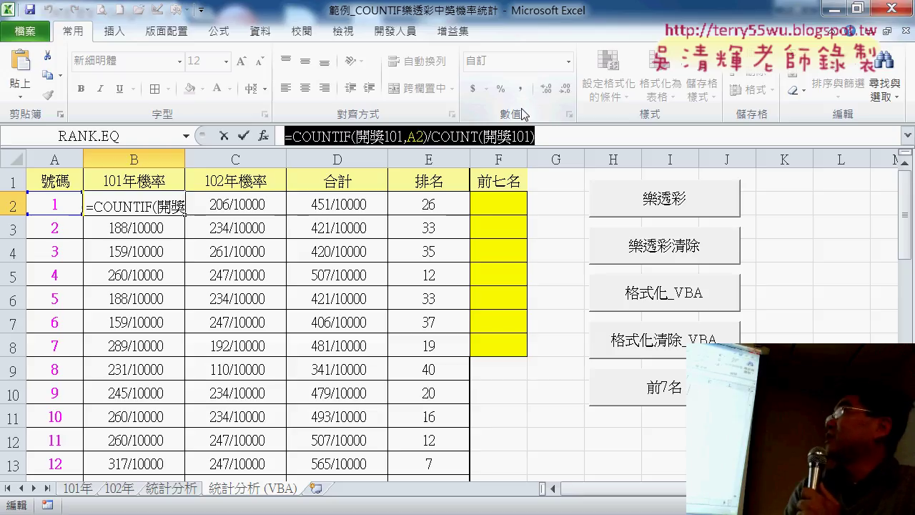
left_click(224, 135)
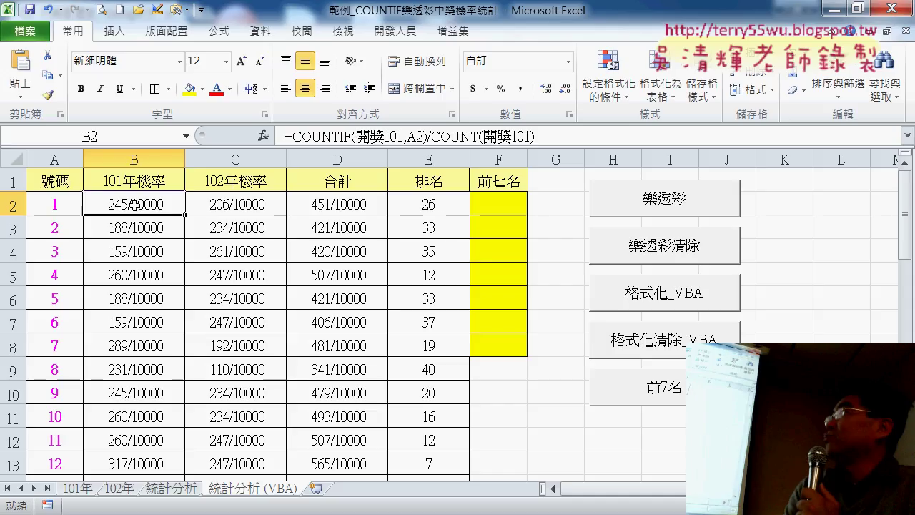
left_click(143, 230)
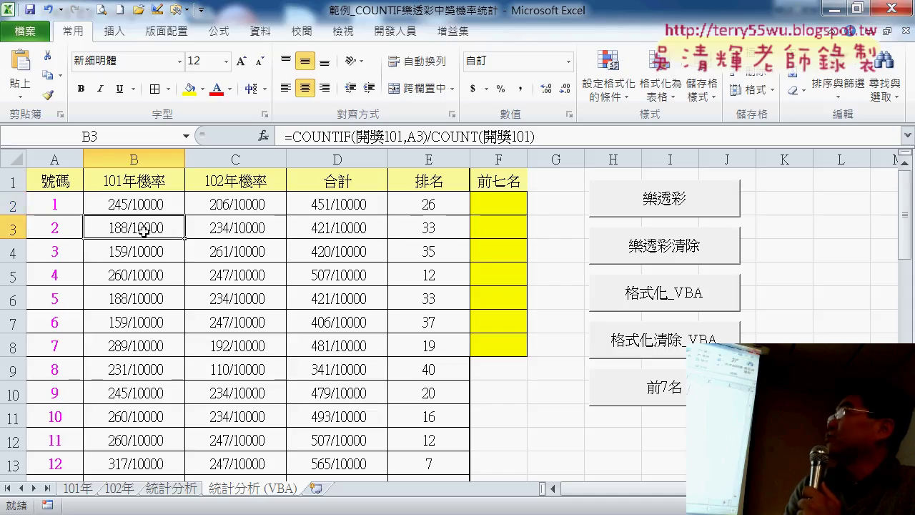
left_click(146, 205)
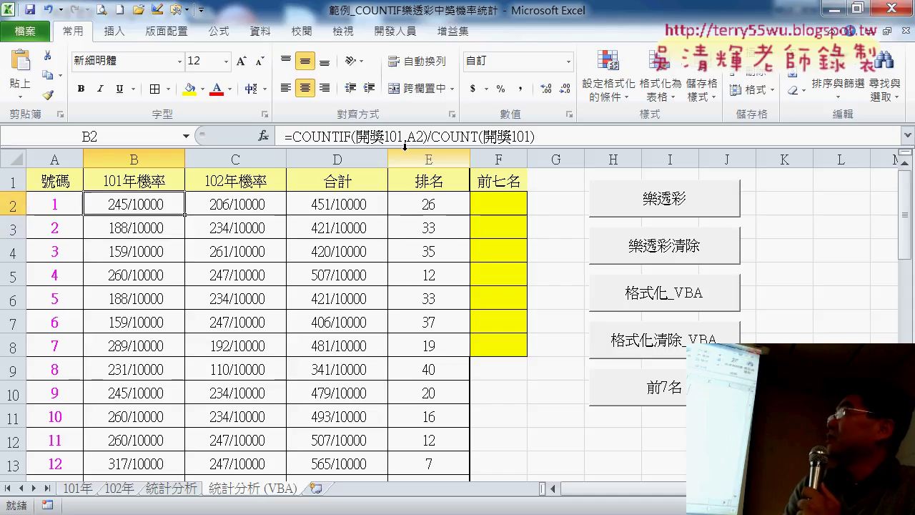
left_click_drag(415, 136, 425, 137)
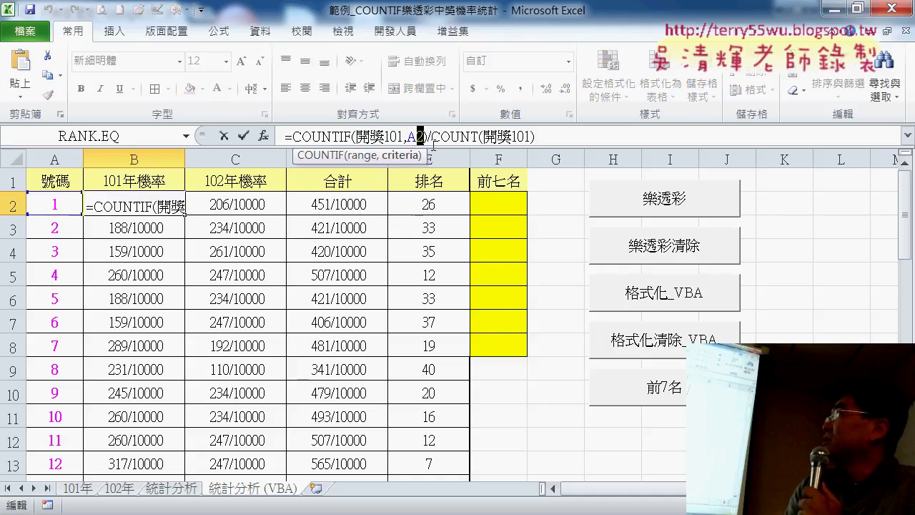
left_click(224, 136)
left_click(243, 204)
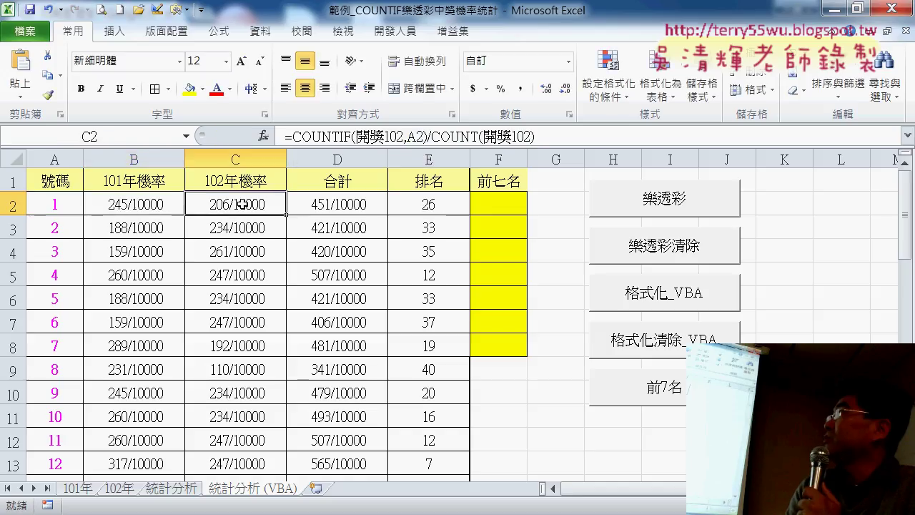
left_click(243, 228)
left_click(247, 207)
left_click(336, 206)
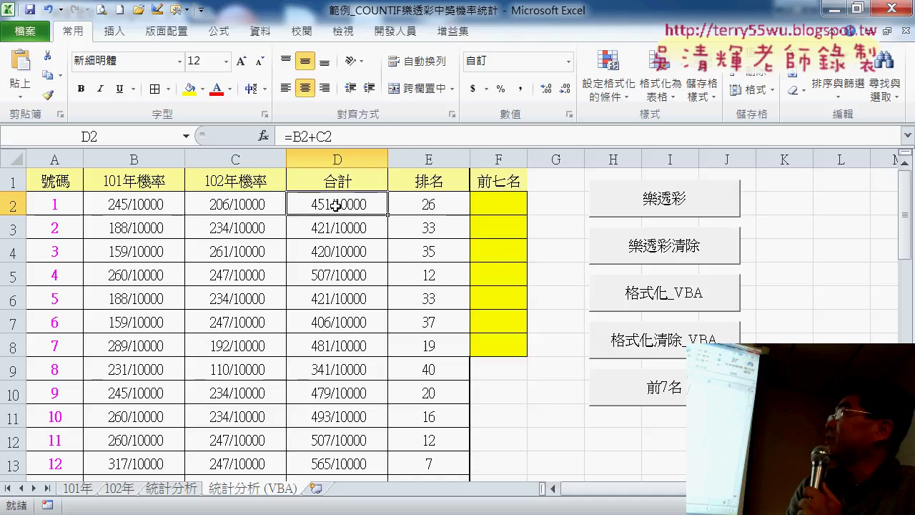
left_click(336, 231)
left_click(340, 207)
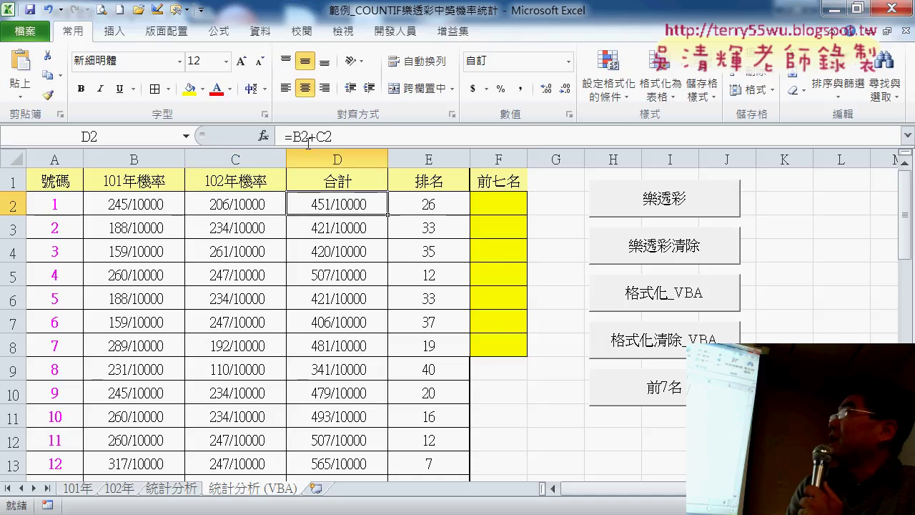
left_click(422, 202)
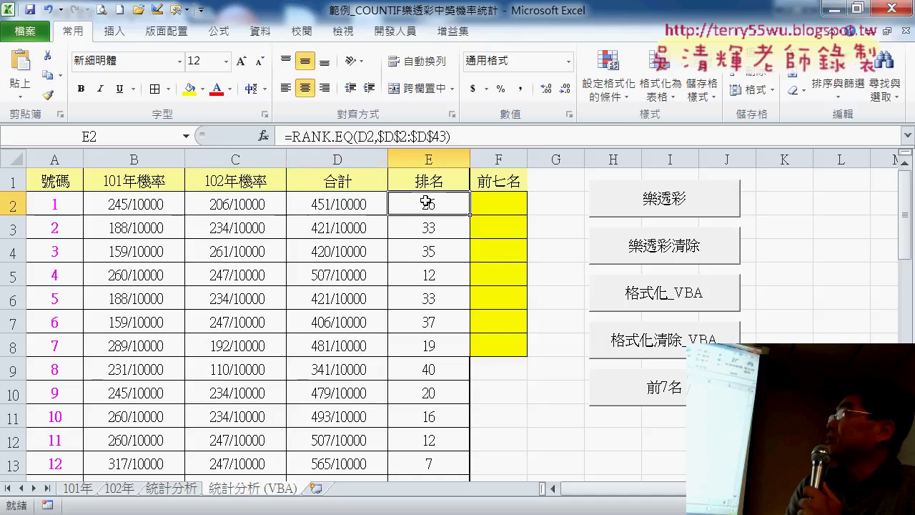
key("Down")
left_click(431, 204)
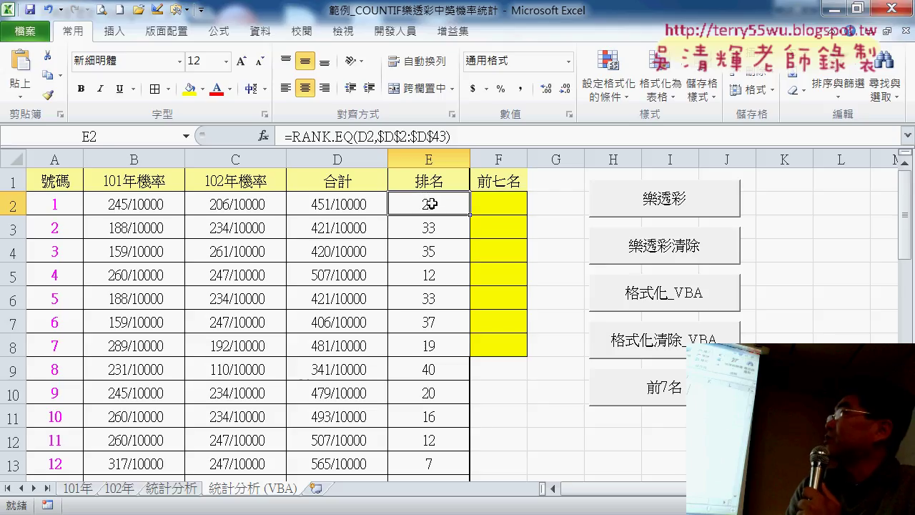
left_click(434, 233)
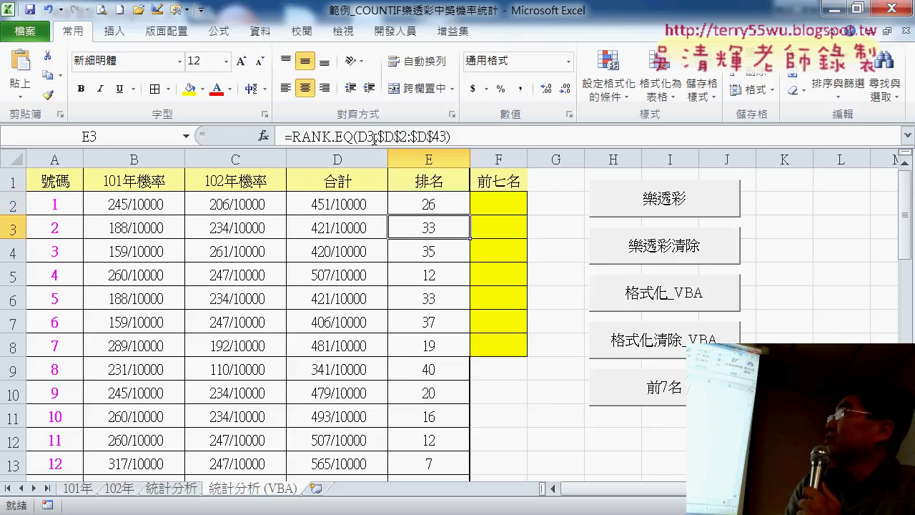
left_click(425, 203)
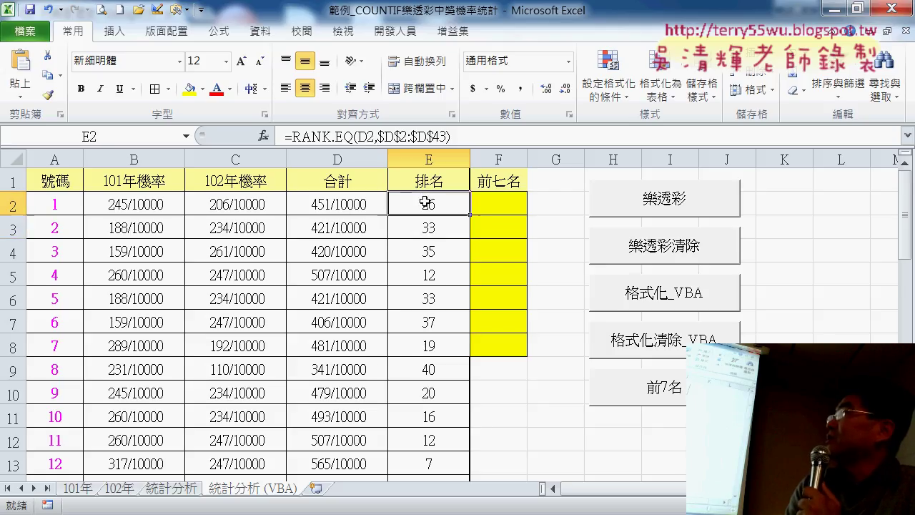
left_click(142, 206)
left_click(232, 205)
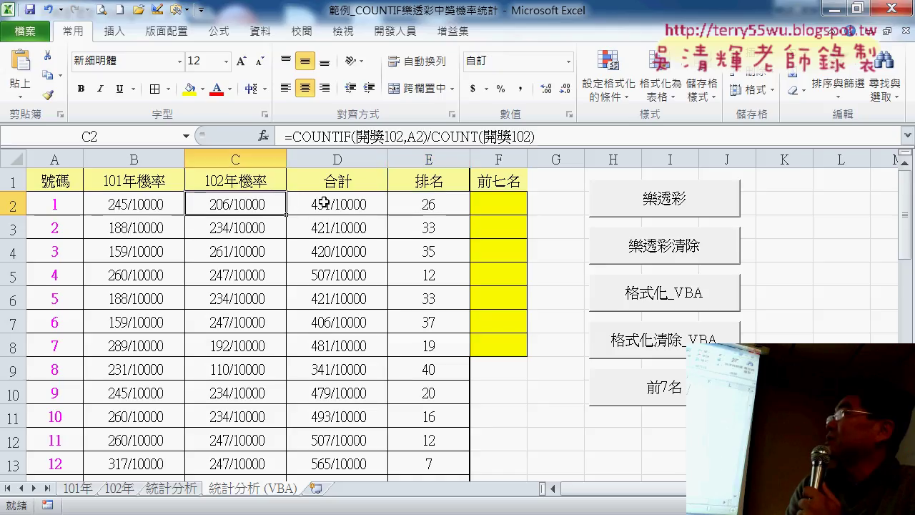
left_click(324, 203)
left_click(418, 207)
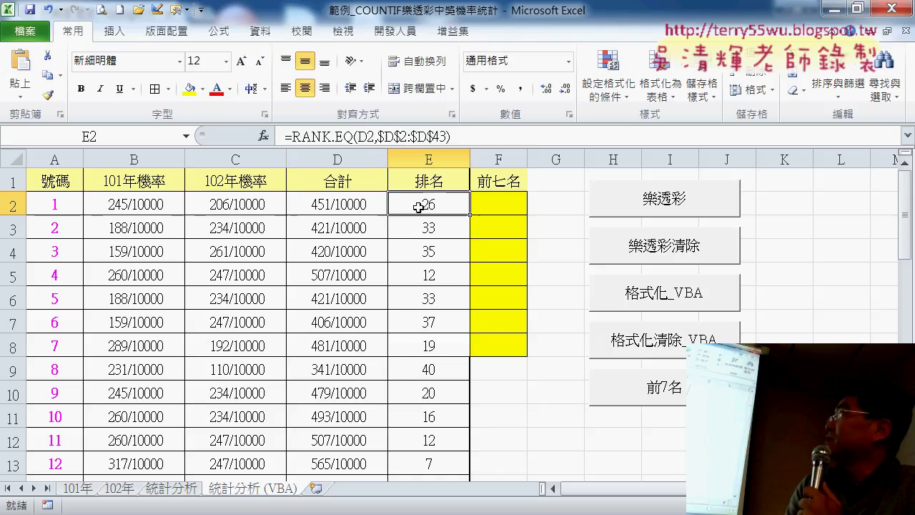
Open the 樂透彩 button's assigned macro in the VBA editor via 指定巨集 > 編輯
right_click(639, 206)
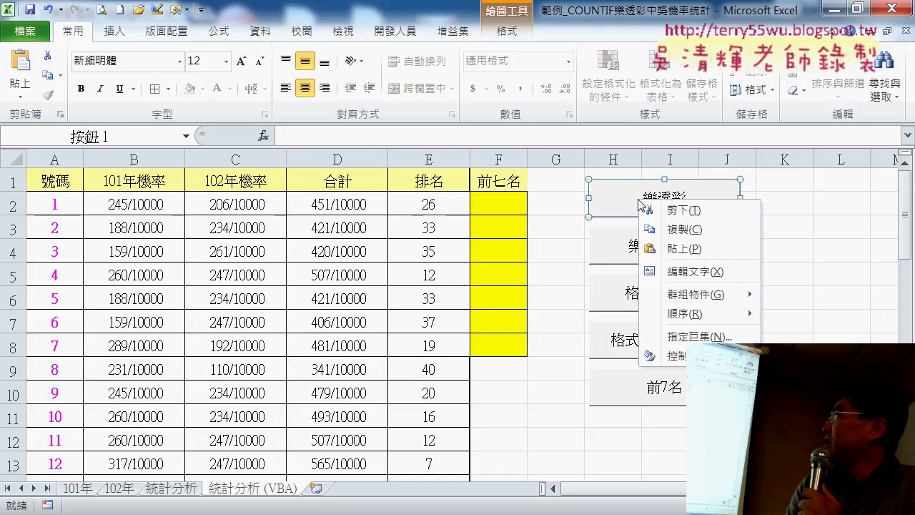
left_click(680, 343)
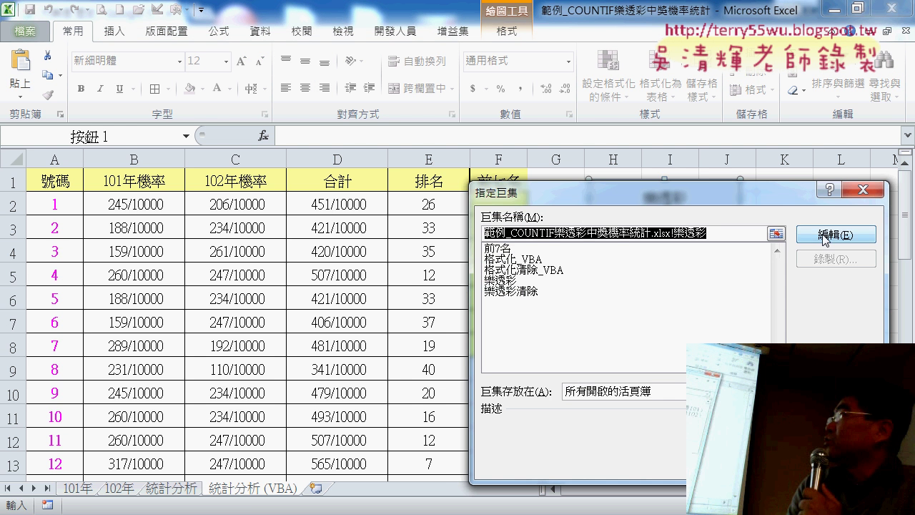
left_click(826, 238)
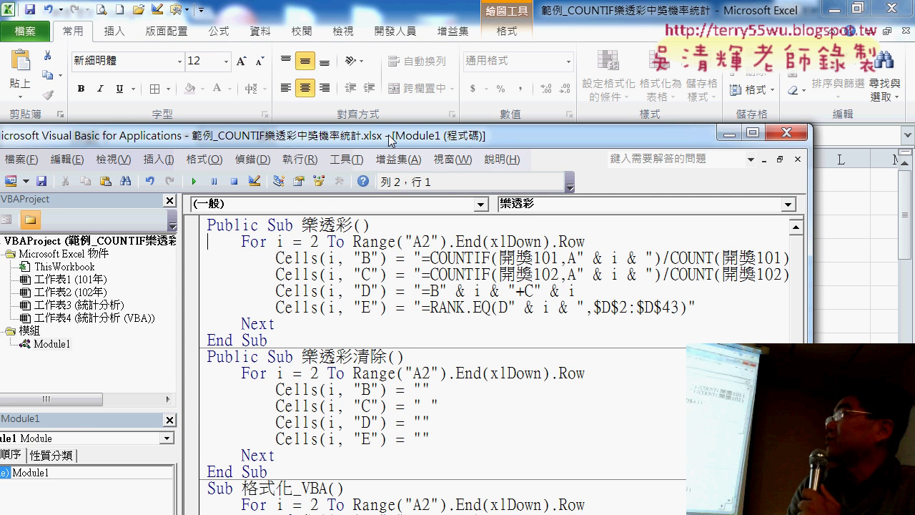
mouse_move(388, 138)
left_mouse_down()
mouse_move(485, 67)
mouse_move(447, 43)
left_mouse_up()
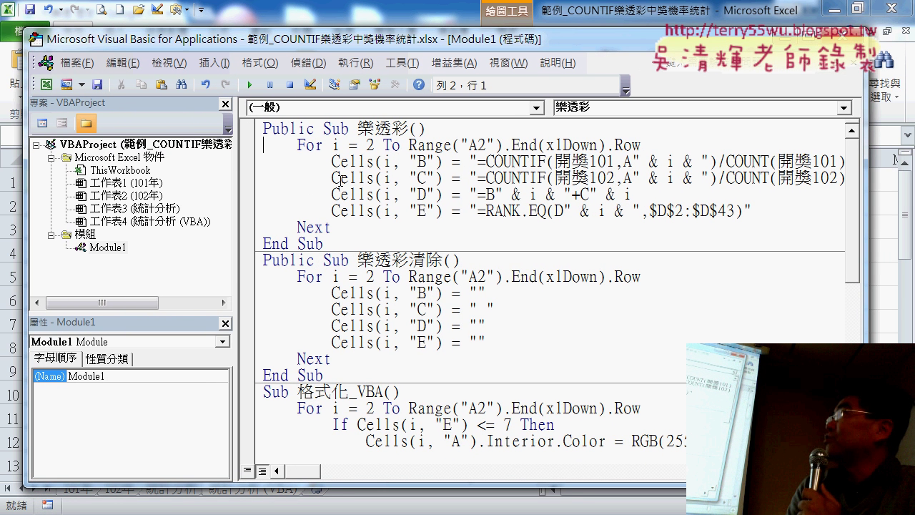
Delete the COUNTIF formula text assigned to Cells(i, "B"), leaving empty quotes
left_click_drag(357, 128, 408, 128)
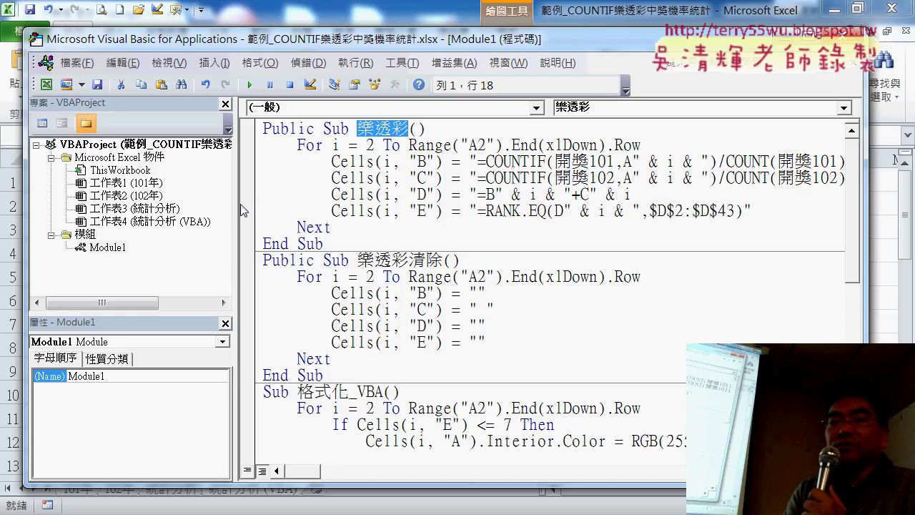
left_click_drag(235, 204, 122, 203)
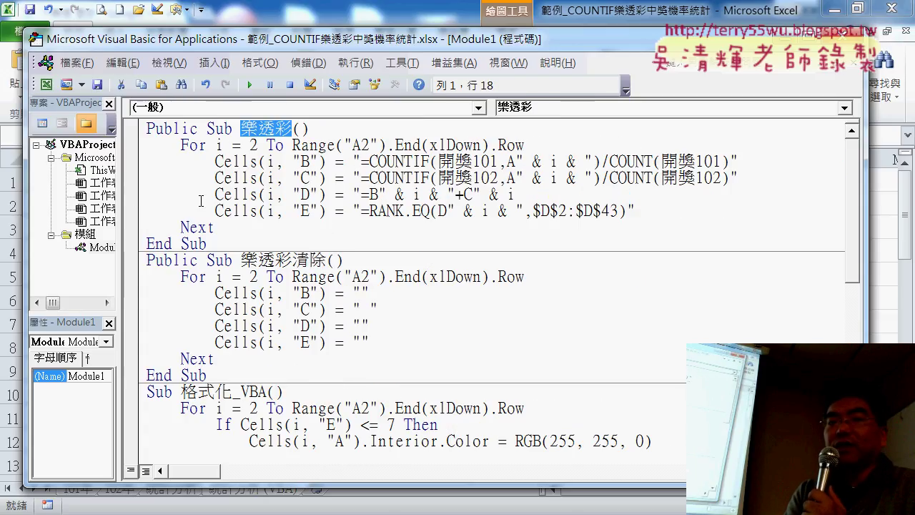
left_click_drag(248, 145, 533, 141)
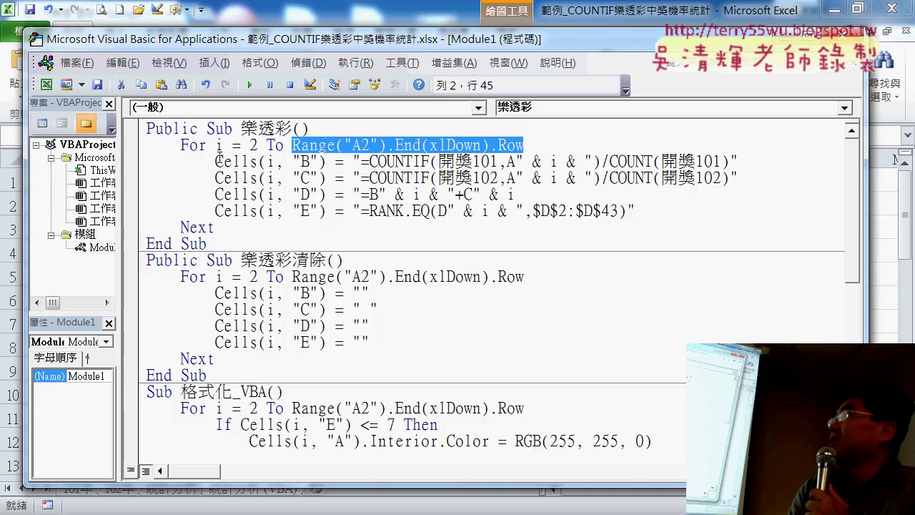
left_click_drag(215, 161, 326, 163)
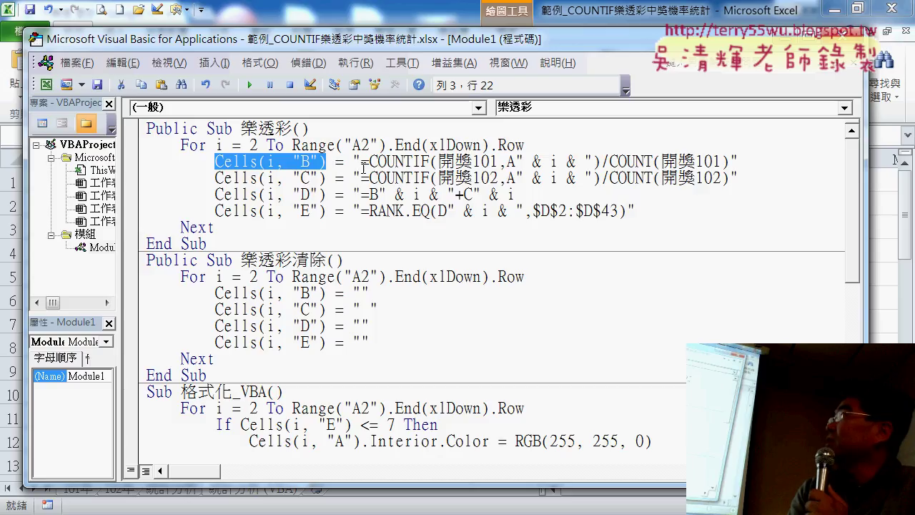
left_click_drag(361, 162, 721, 161)
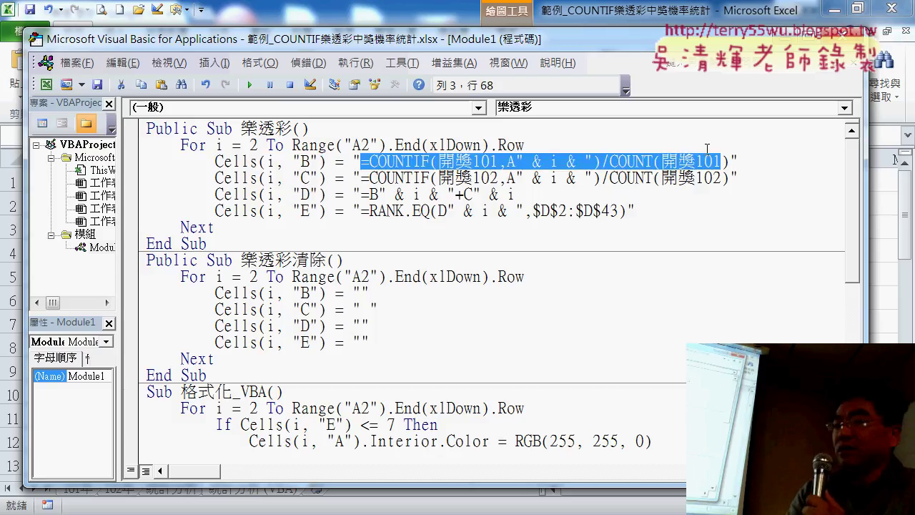
key("Delete")
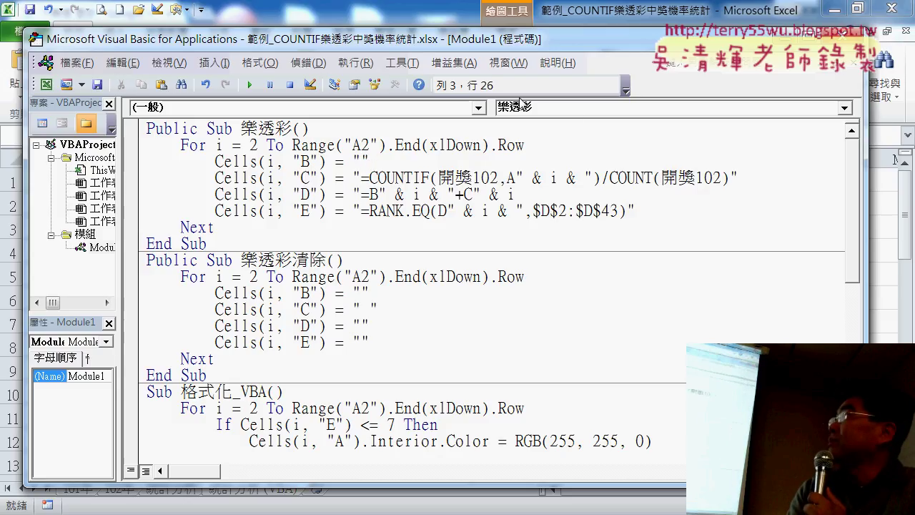
Copy the =COUNTIF(開獎101,A2)/COUNT(開獎101) text from B2's formula bar without changing the cell
left_click_drag(458, 40, 678, 34)
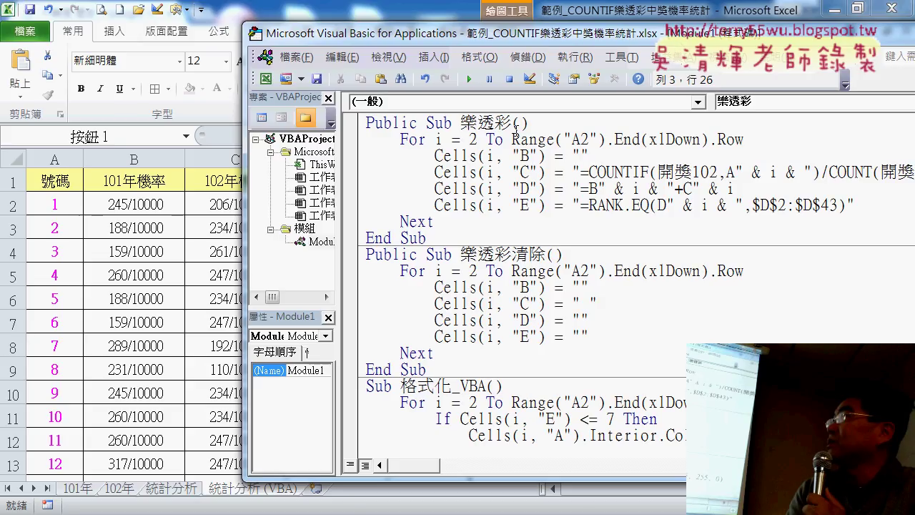
left_click(155, 204)
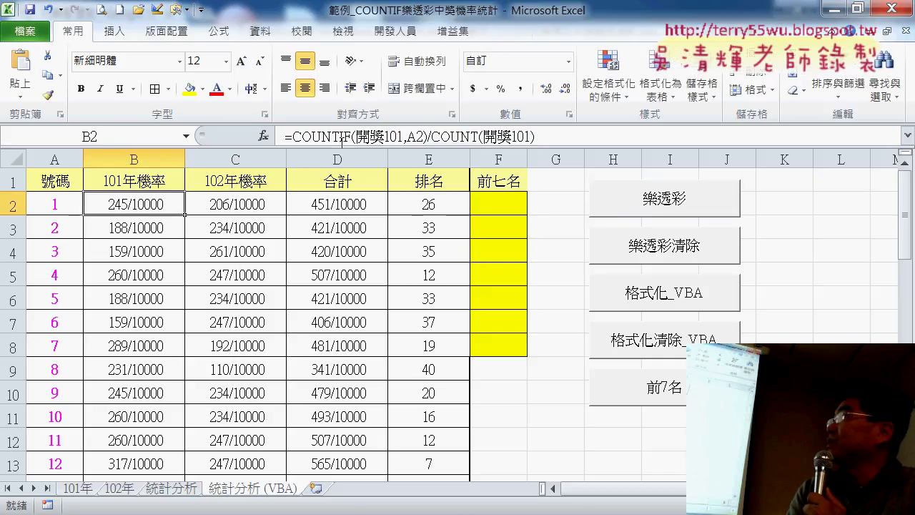
left_click_drag(558, 130, 283, 136)
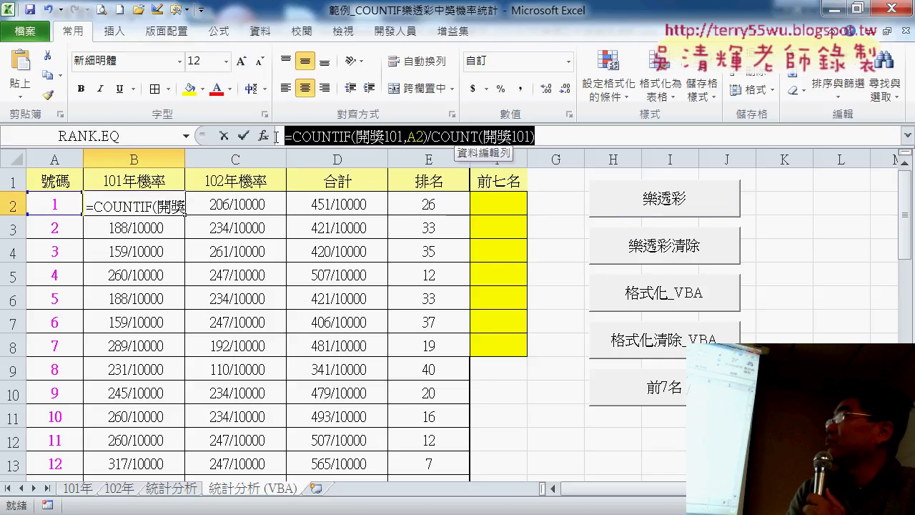
right_click(348, 135)
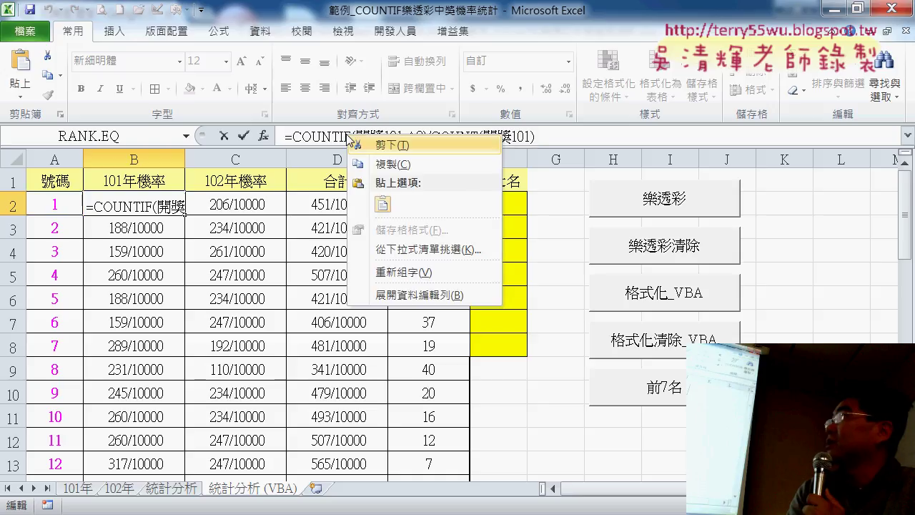
left_click(383, 164)
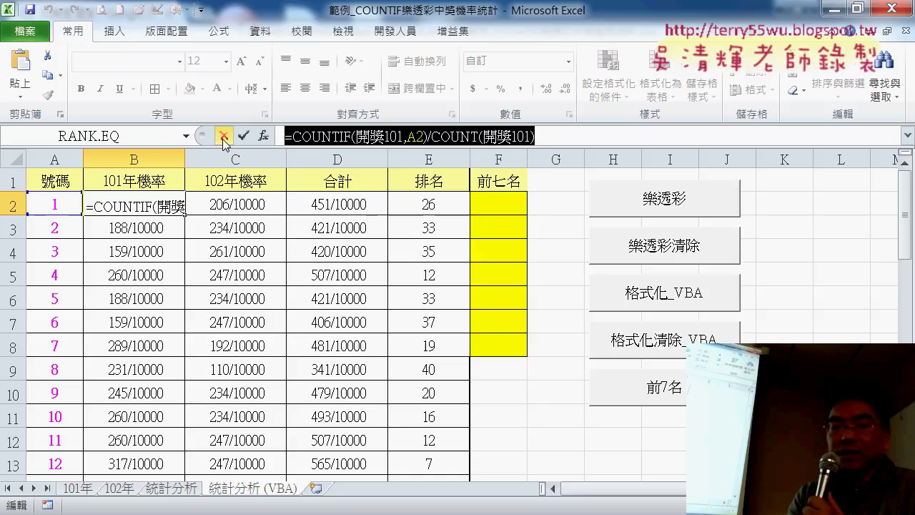
left_click(224, 135)
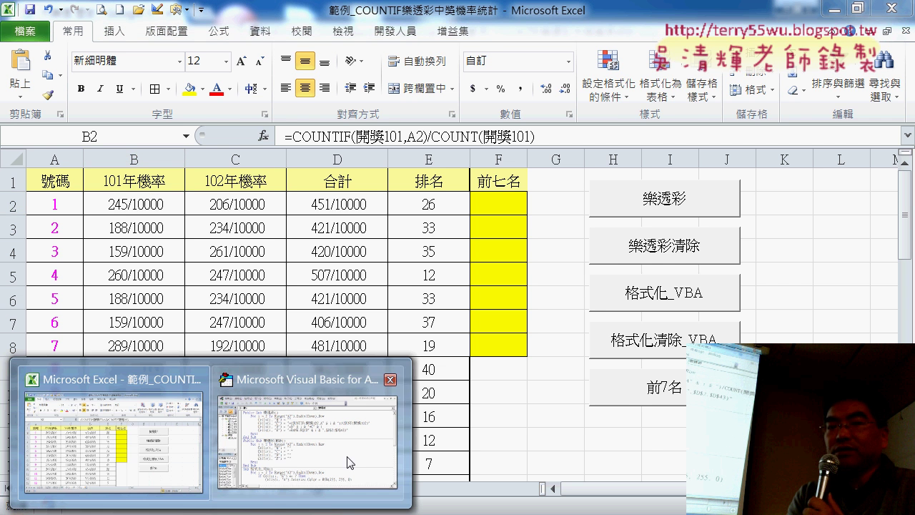
left_click(351, 461)
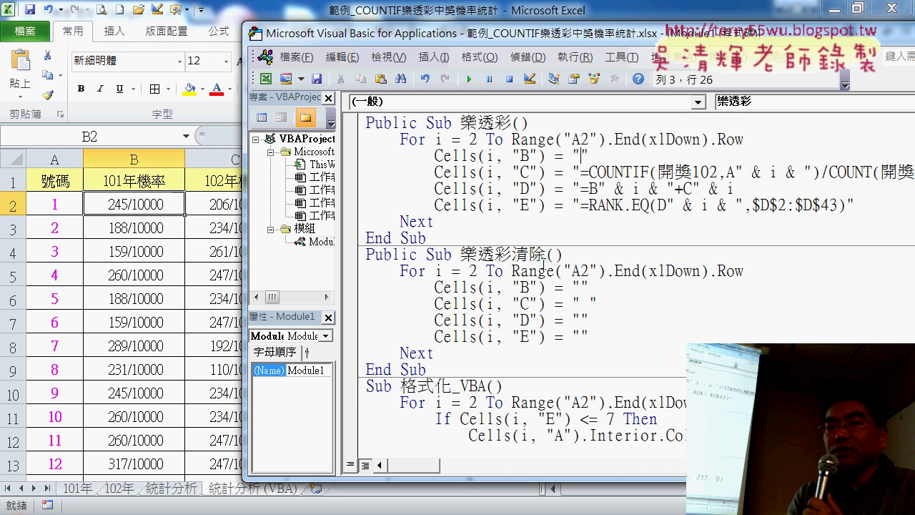
Paste the copied COUNTIF formula between the empty quotes of the Cells(i, "B") line
right_click(580, 155)
left_click(616, 203)
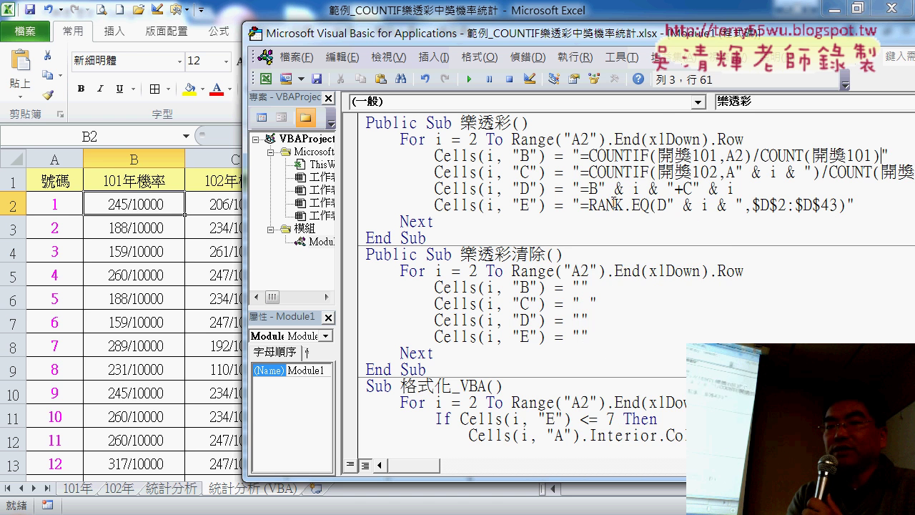
left_click_drag(604, 37, 413, 41)
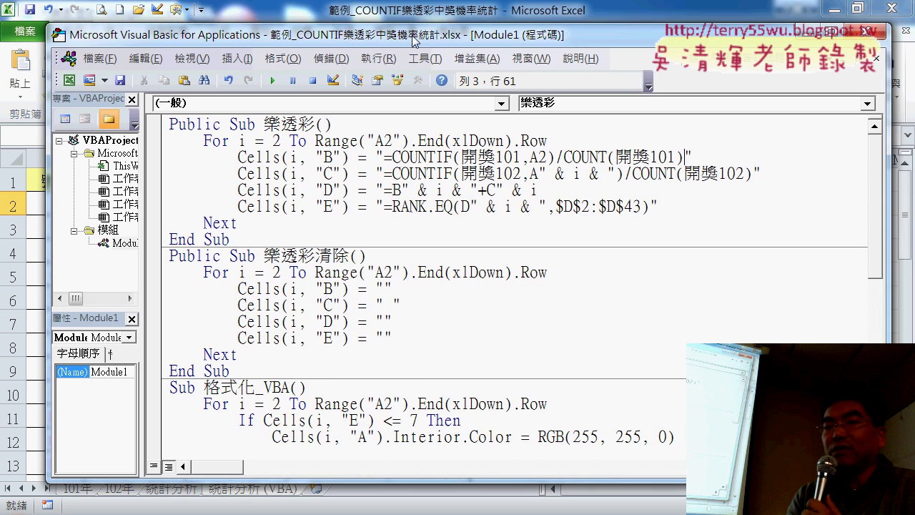
Replace the 2 in A2 with " & i & " so the formula's row follows the counter i
left_click_drag(547, 157, 537, 157)
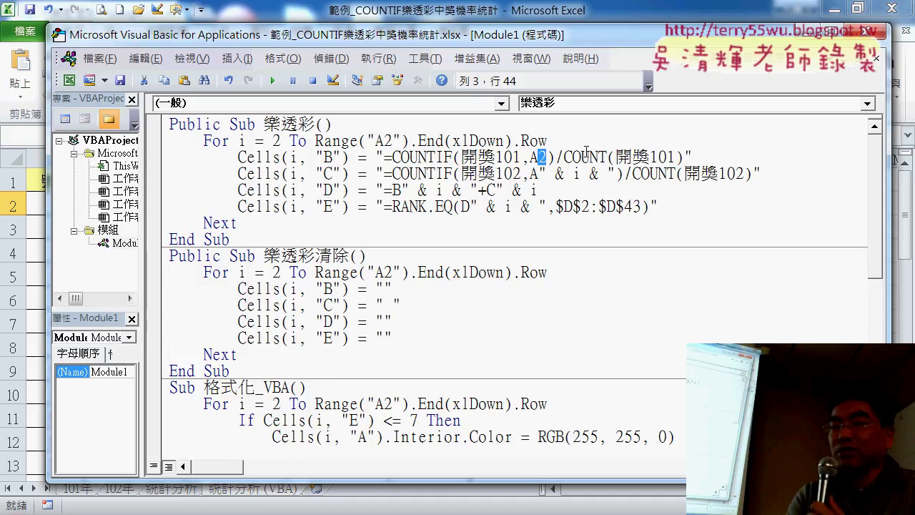
type("\"\"")
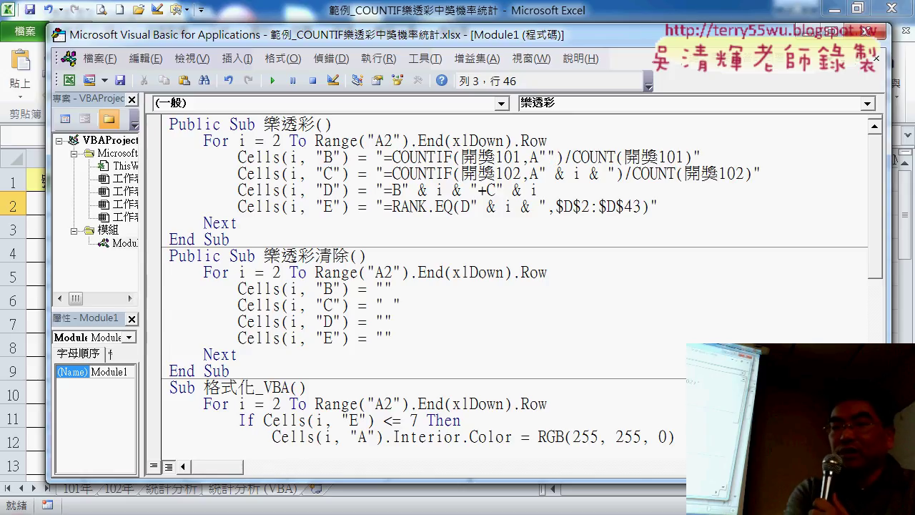
type("&&")
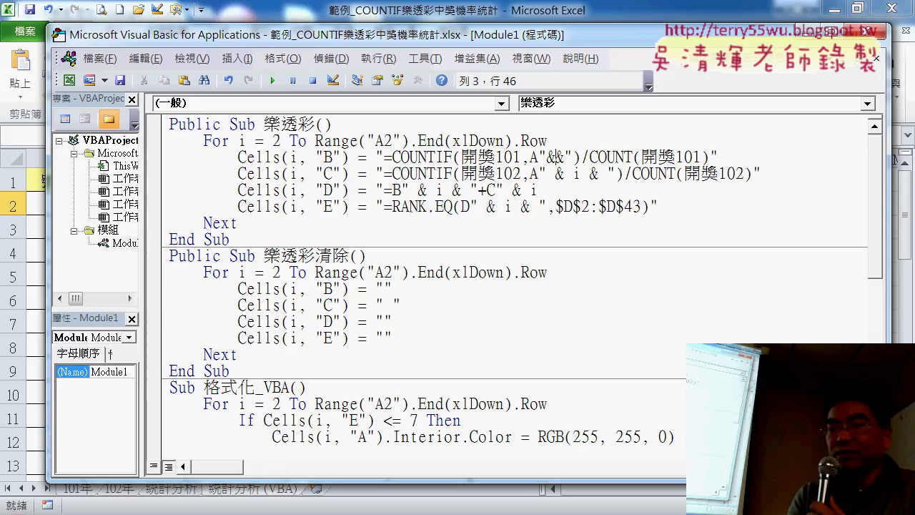
type("i")
left_click(546, 156)
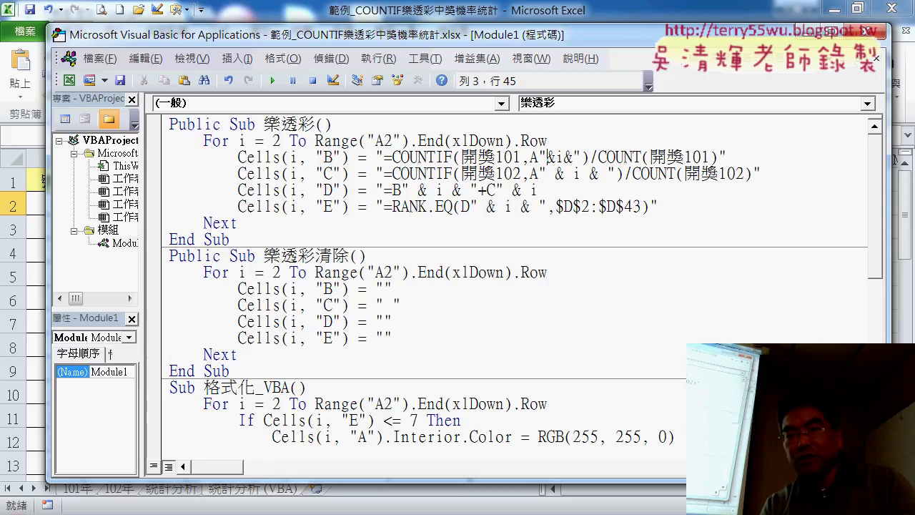
key("Right")
key("space")
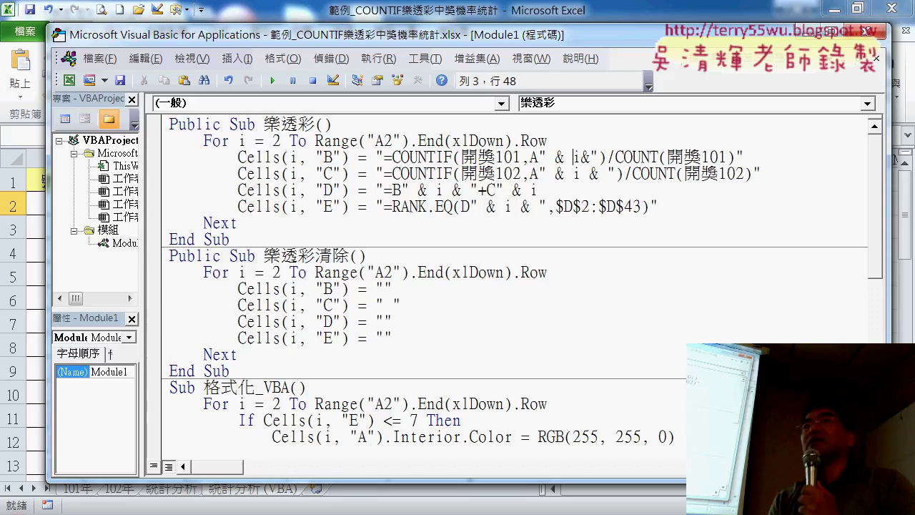
key("Right")
key("space")
key("Right")
key("space")
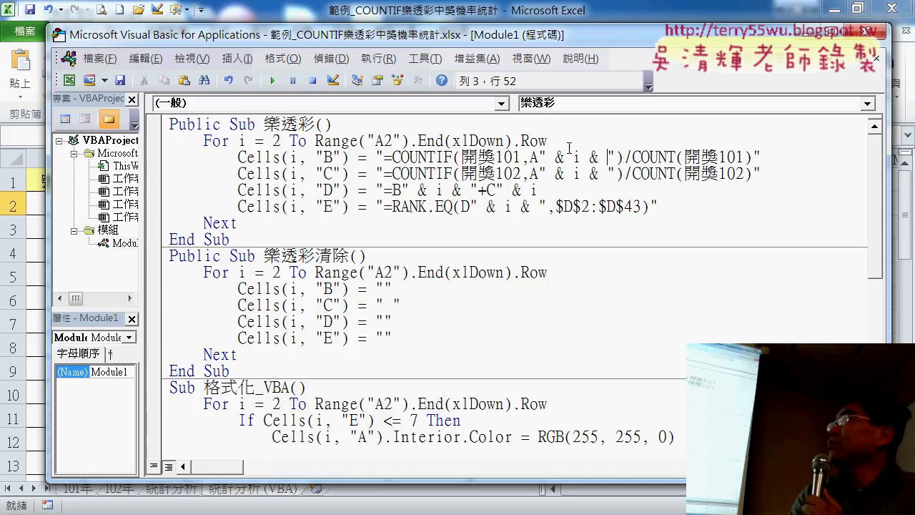
left_click_drag(341, 40, 410, 47)
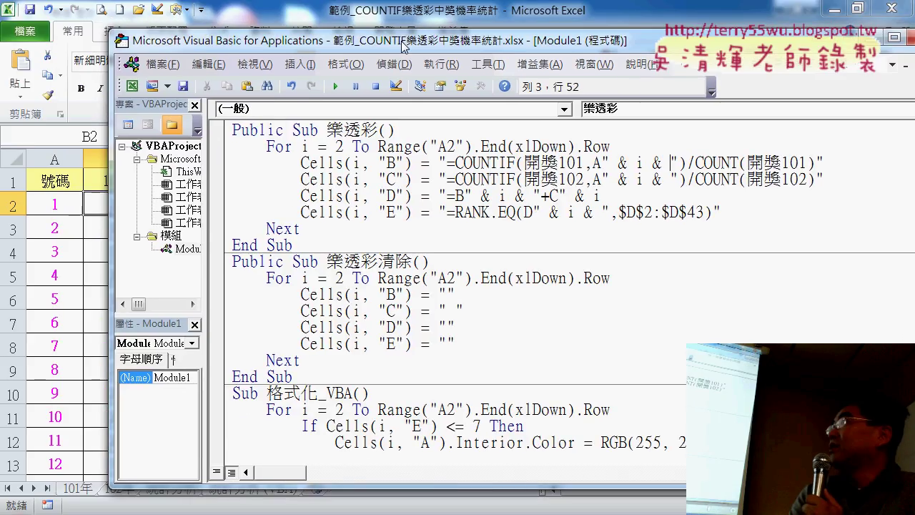
left_click_drag(316, 375, 241, 261)
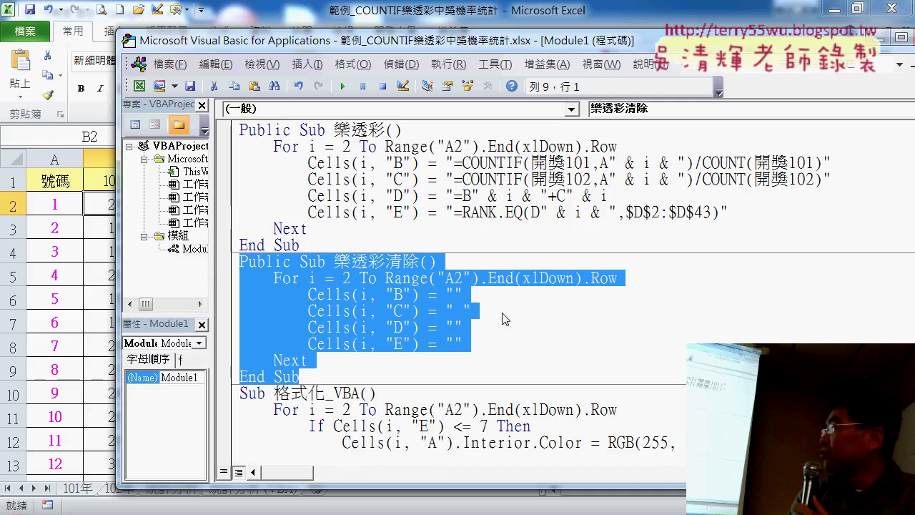
In 樂透彩清除, remove the space in Cells(i, "C") = " " so it becomes ""
left_click(555, 293)
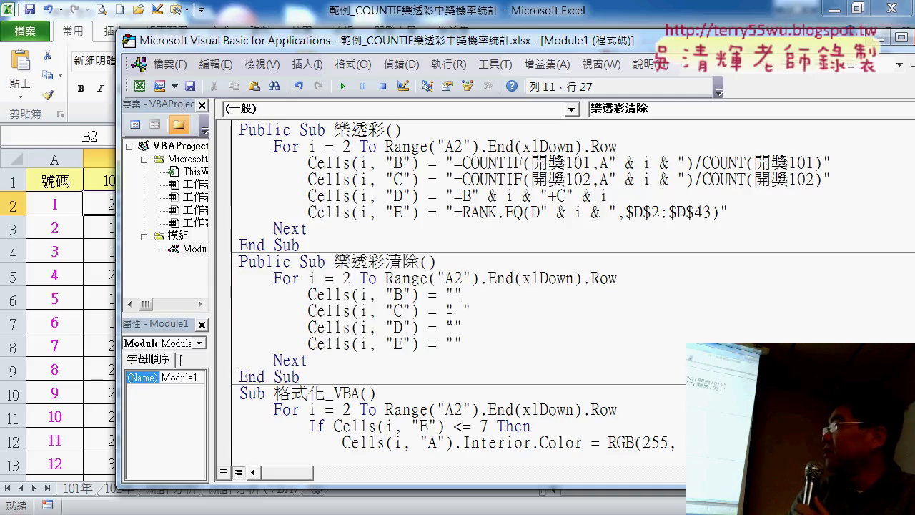
left_click_drag(453, 311, 465, 311)
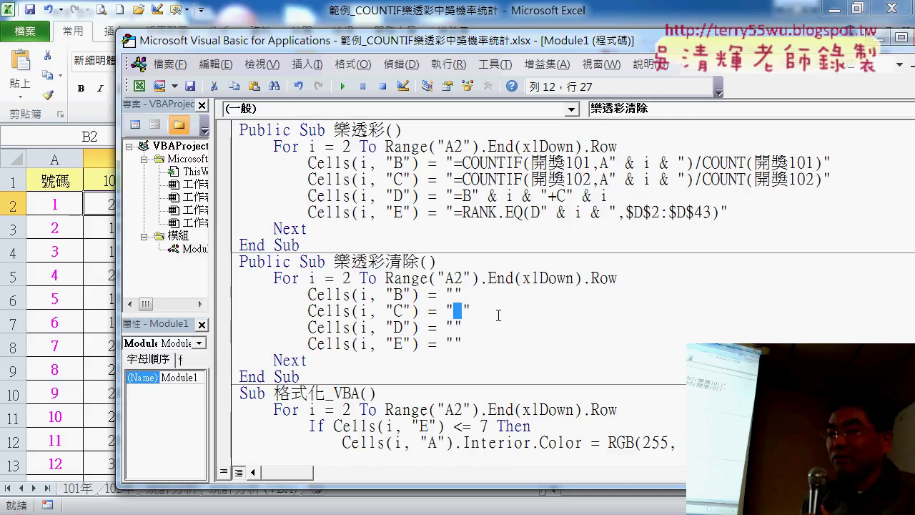
key("Left")
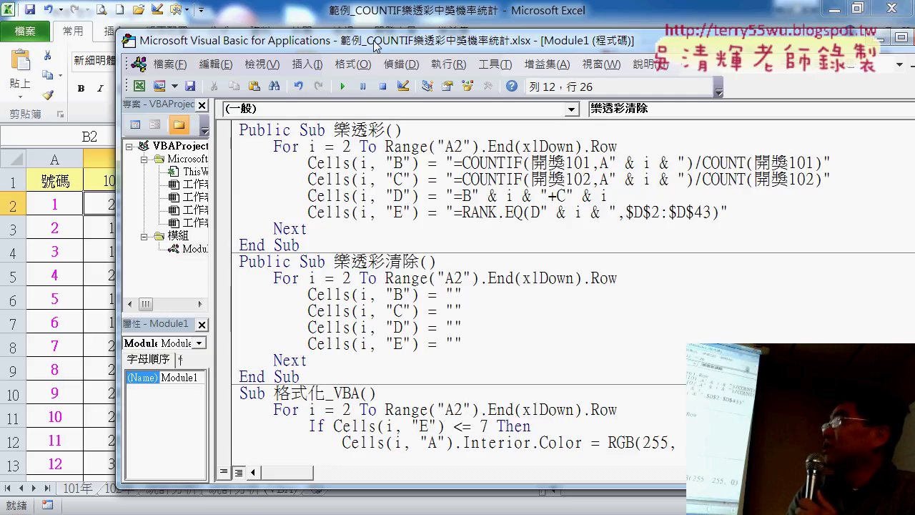
left_click_drag(375, 47, 536, 44)
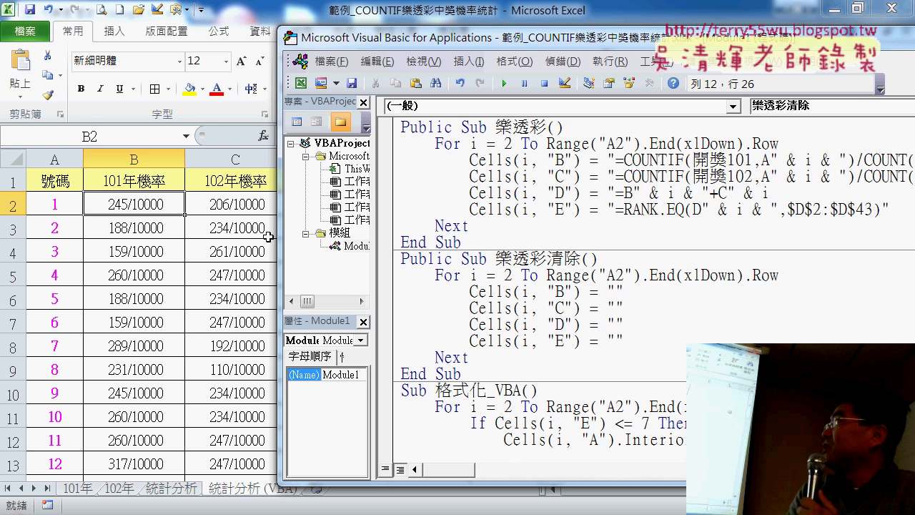
Run the 樂透彩清除 button to empty the 101年機率, 102年機率, 合計 and 排名 columns
left_click(226, 266)
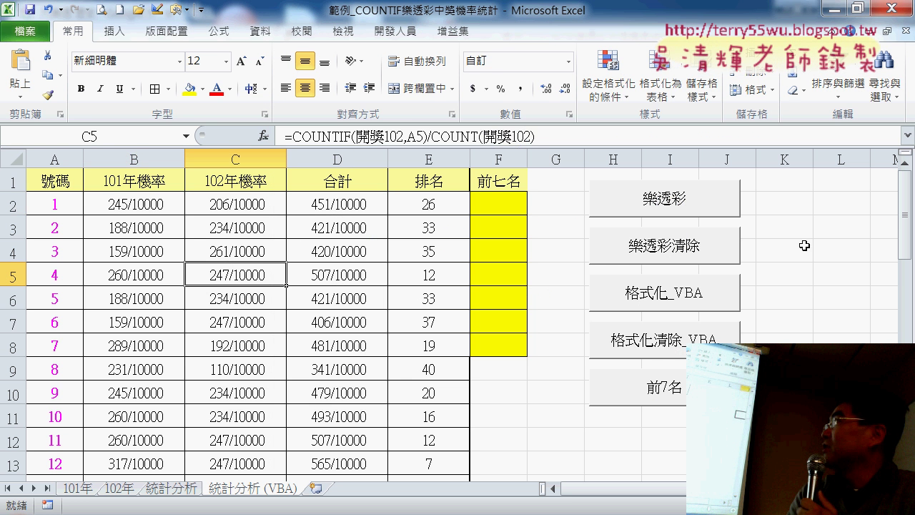
left_click(873, 260)
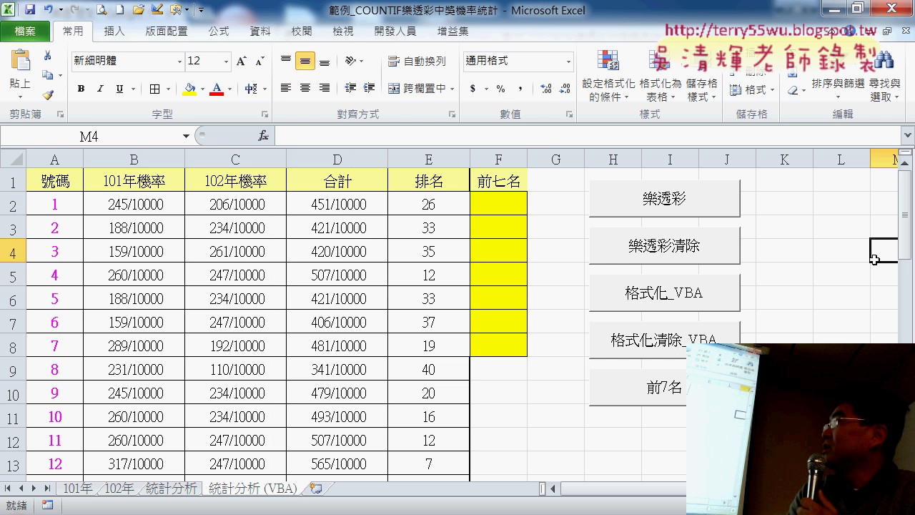
left_click(646, 248)
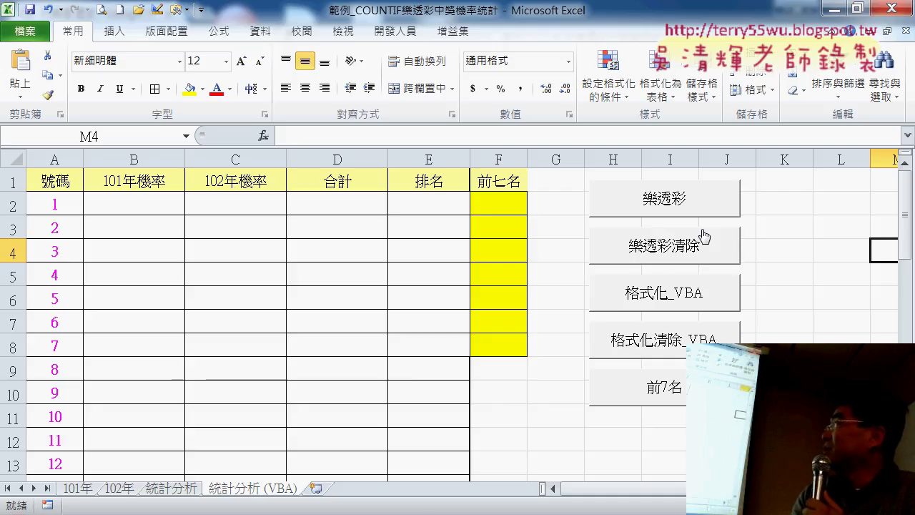
left_click(697, 196)
left_click(693, 246)
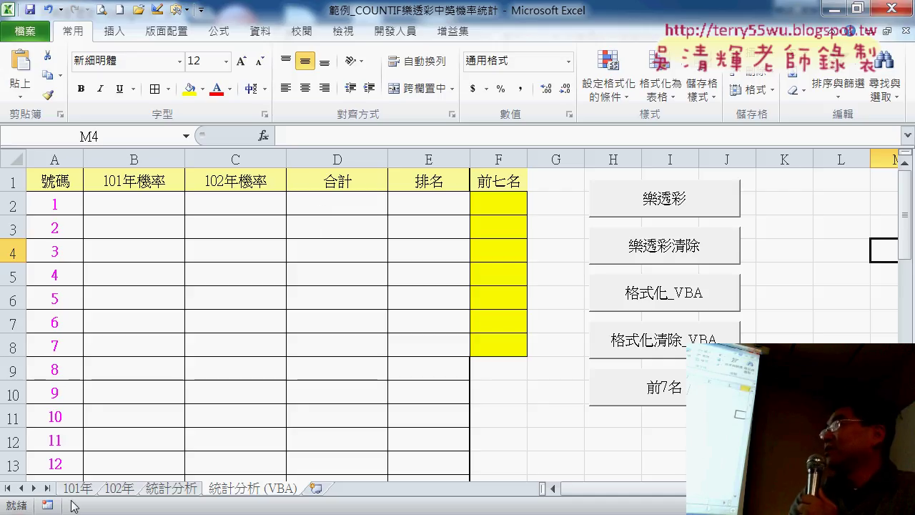
Back in the VBA editor, select the loop lines of the 樂透彩清除 macro
mouse_move(211, 512)
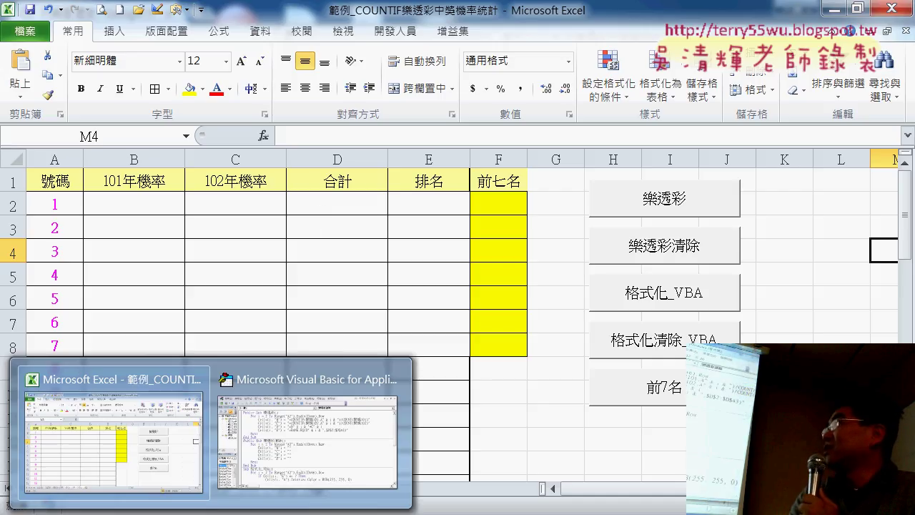
left_click(272, 468)
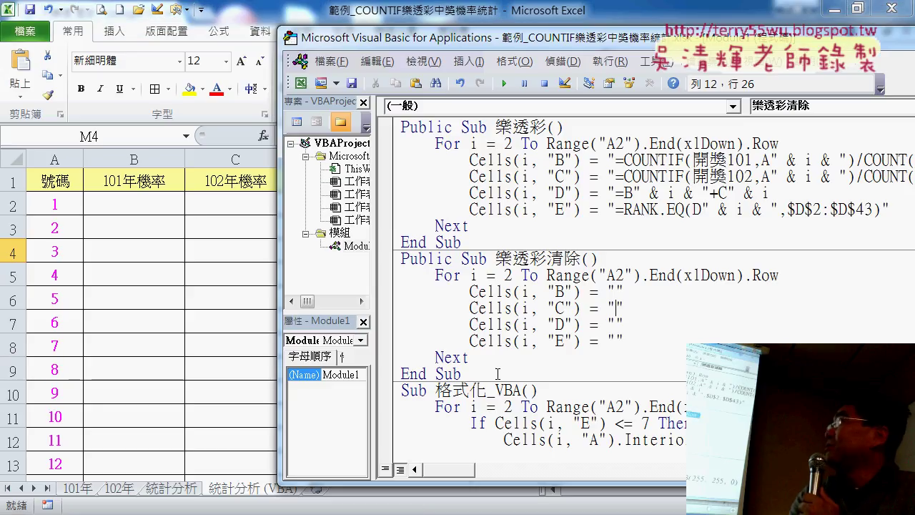
left_click_drag(470, 357, 399, 273)
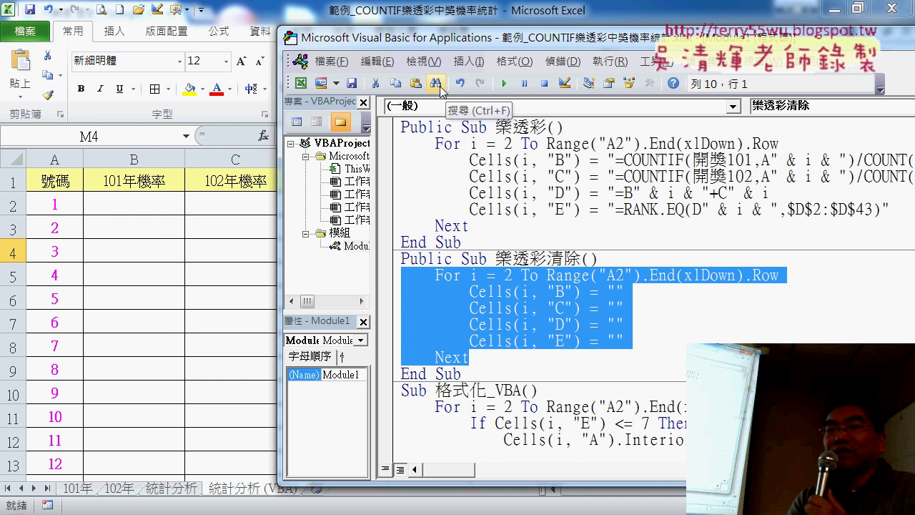
left_click_drag(419, 47, 190, 30)
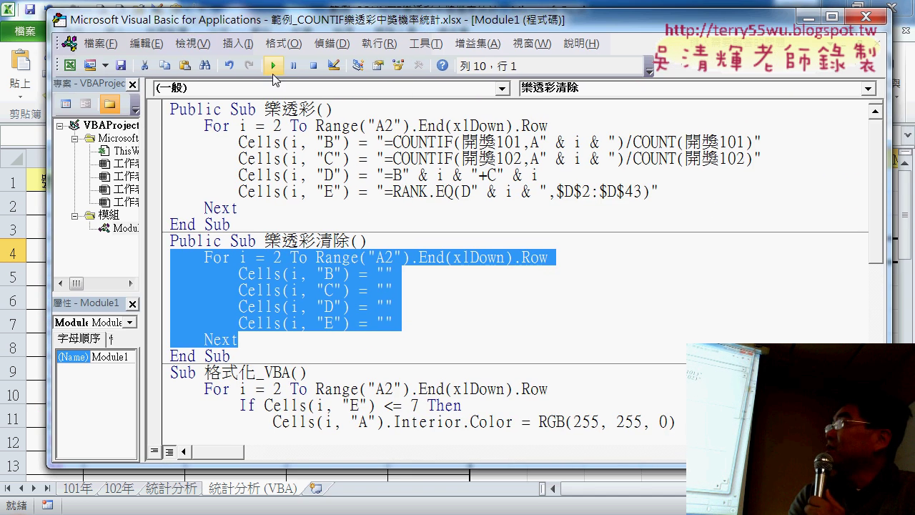
Show the 編輯 (Edit) toolbar and dock it below the Standard toolbar
right_click(264, 71)
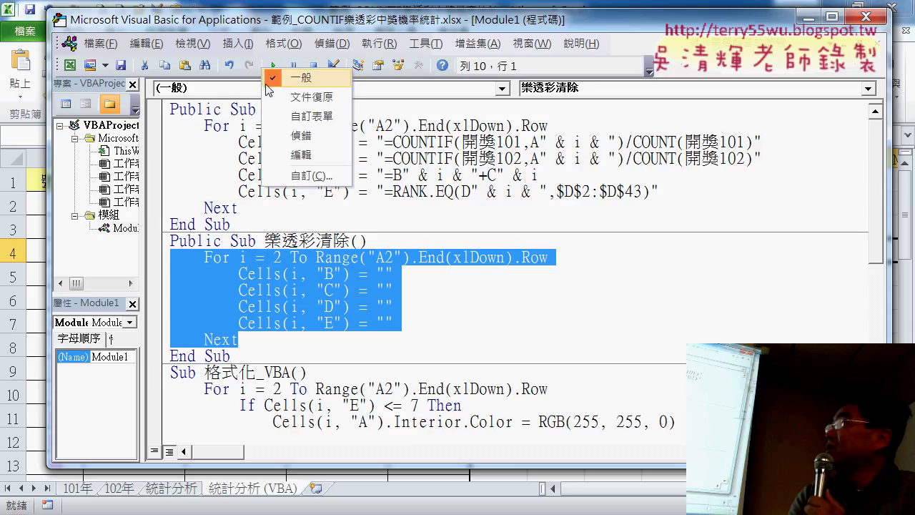
left_click(300, 155)
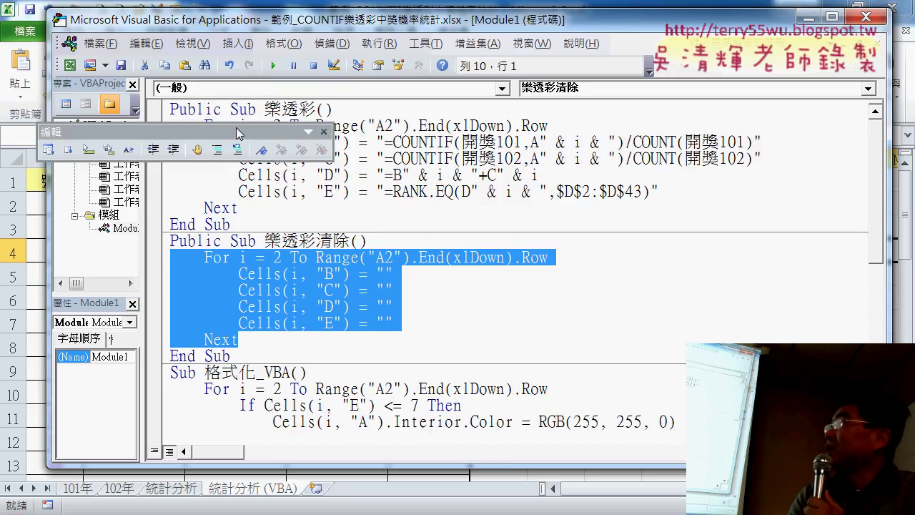
left_click_drag(238, 133, 270, 93)
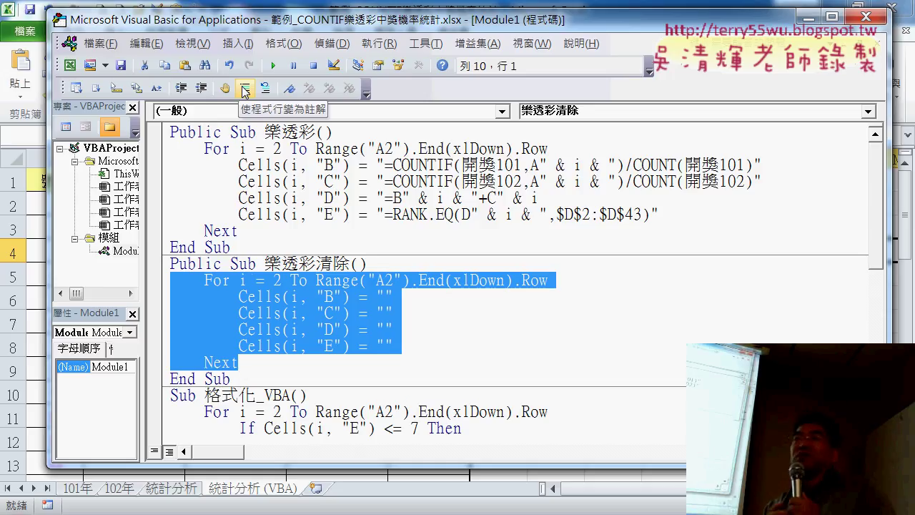
Comment out the selected 樂透彩清除 loop using Comment Block, testing Uncomment Block along the way
left_click(244, 91)
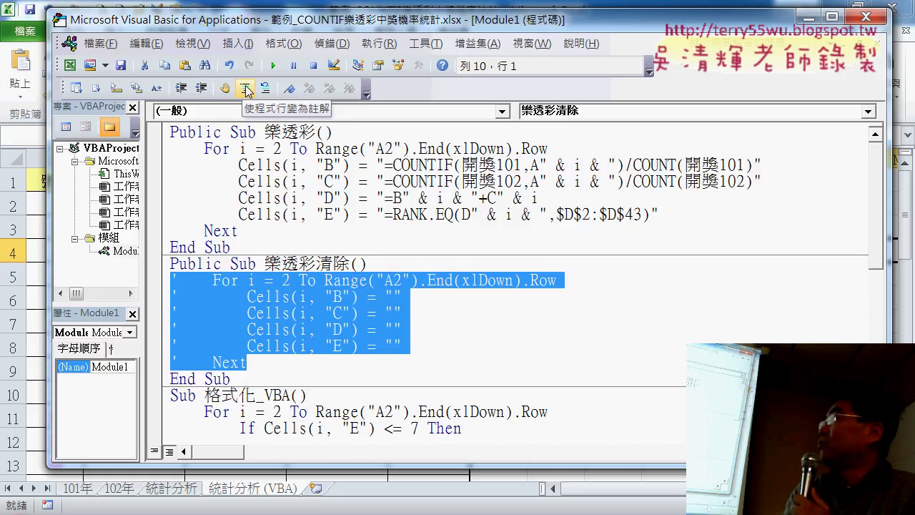
left_click(266, 88)
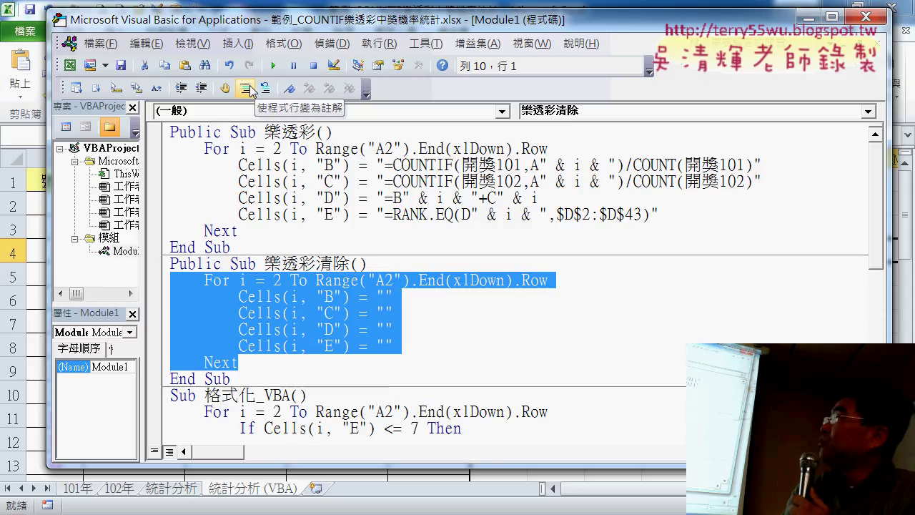
left_click(247, 88)
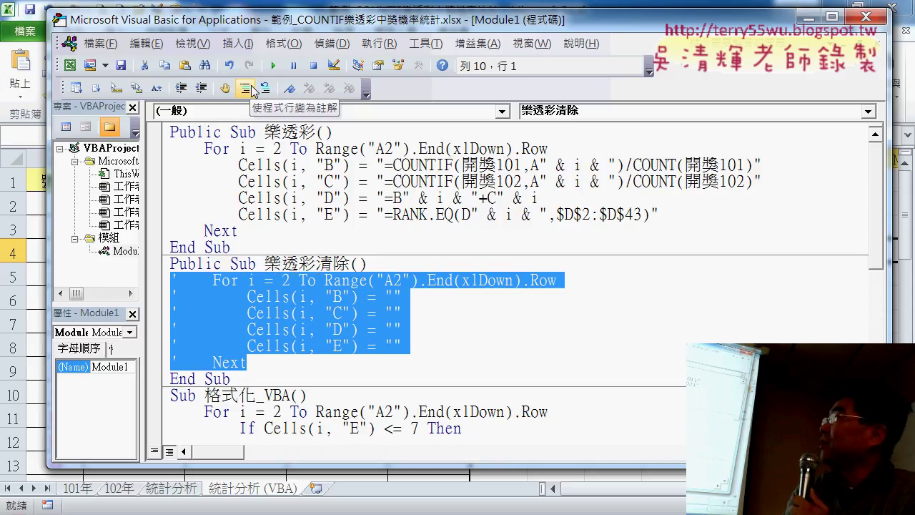
left_click(267, 88)
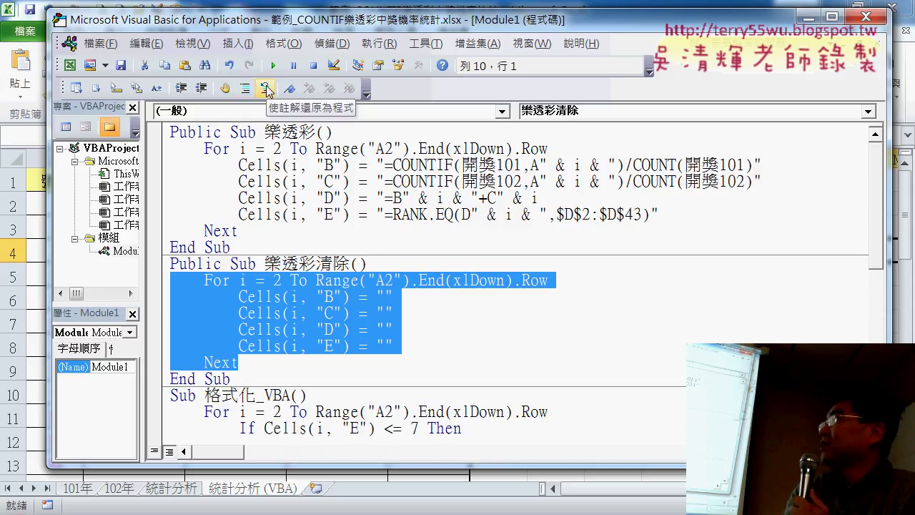
left_click(247, 88)
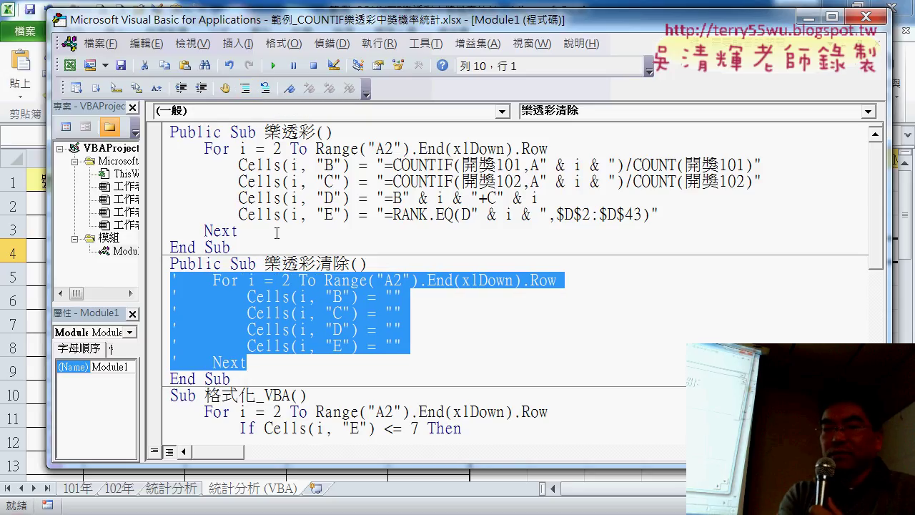
Add an empty line after the commented Next and move the editor aside to show the sheet
left_click(298, 362)
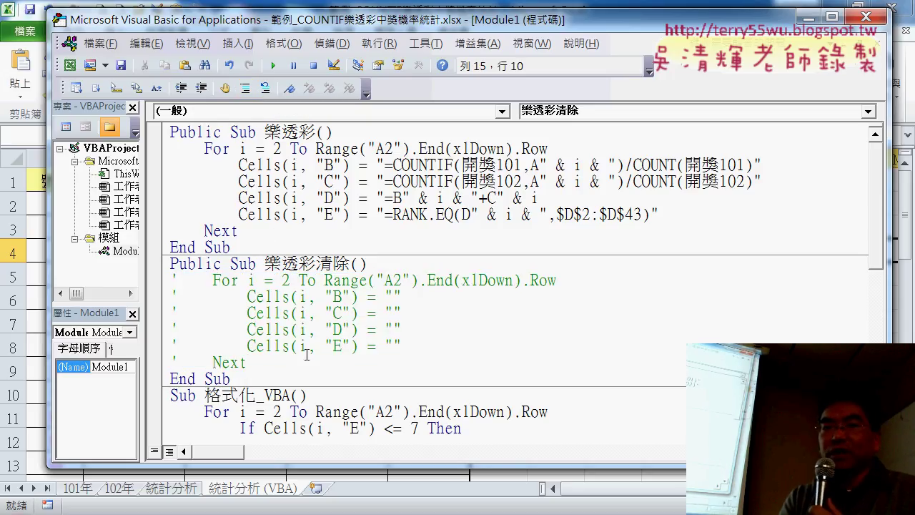
key("Return")
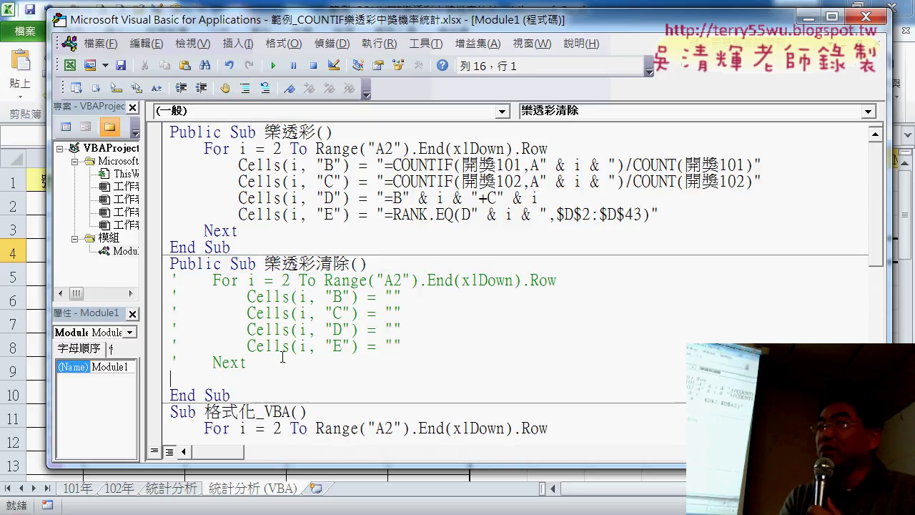
left_click_drag(355, 20, 582, 29)
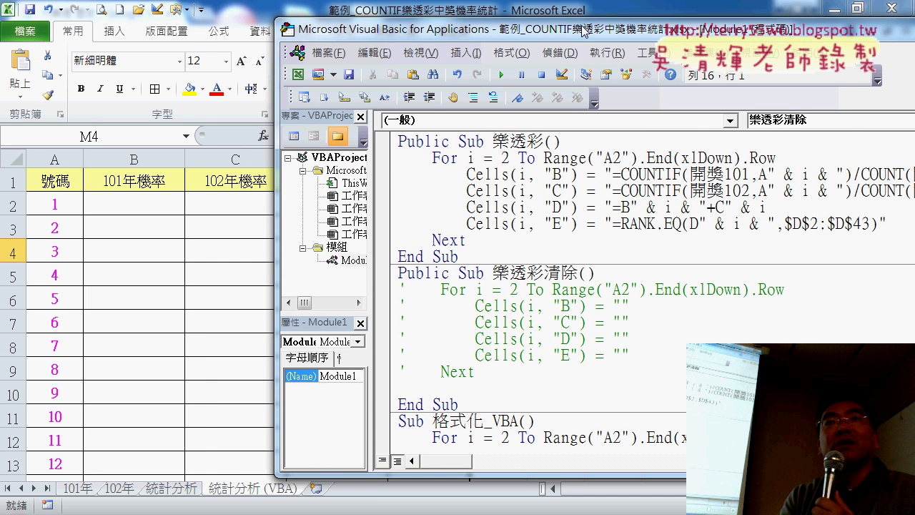
left_click_drag(582, 29, 526, 32)
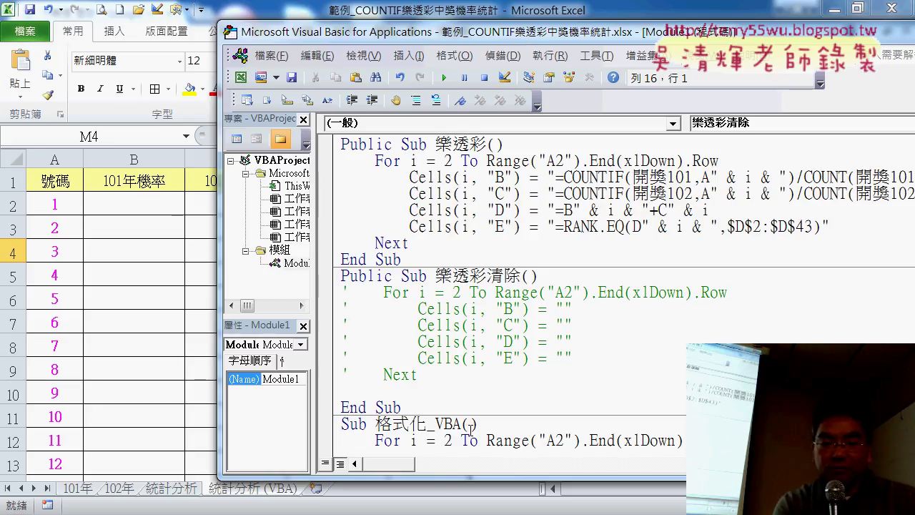
On the indented new line type range("B2:E" &, undoing an accidental overwrite of End Sub
key("Tab")
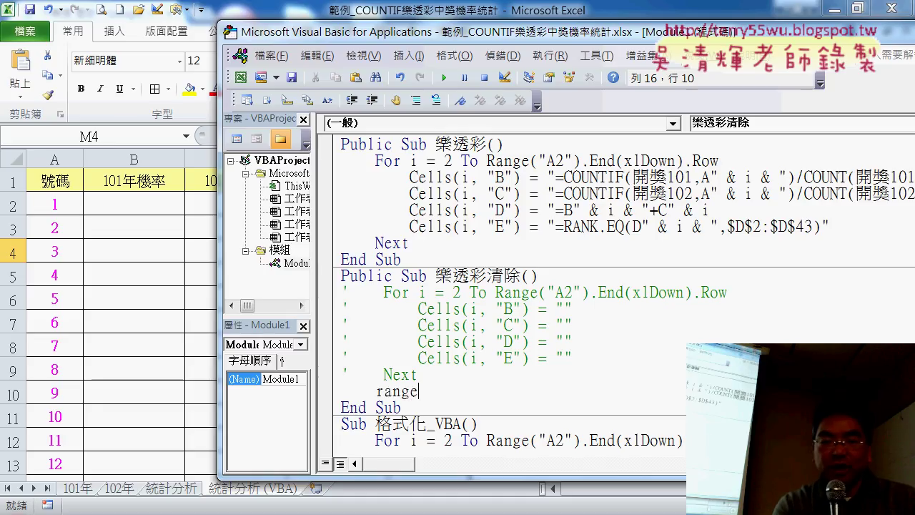
type("(\"")
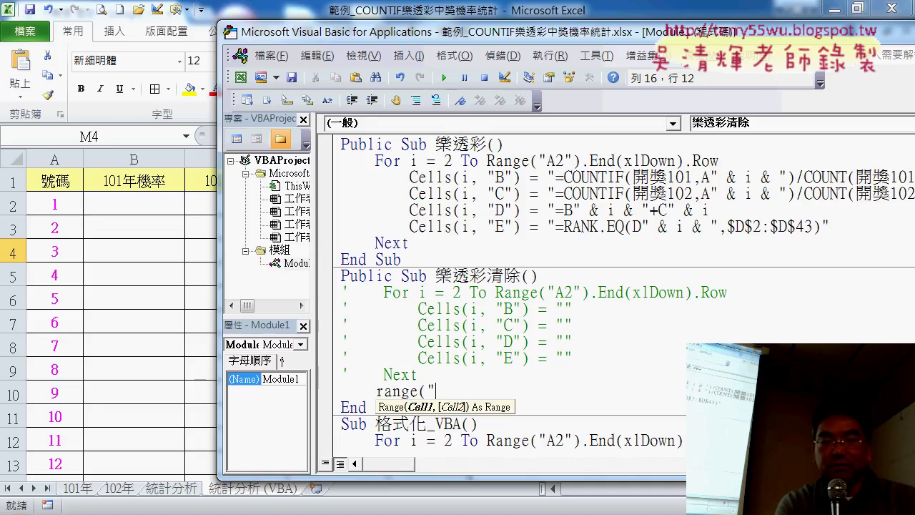
type("B")
key("shift+Down")
key("shift+Down")
type("2BA(")
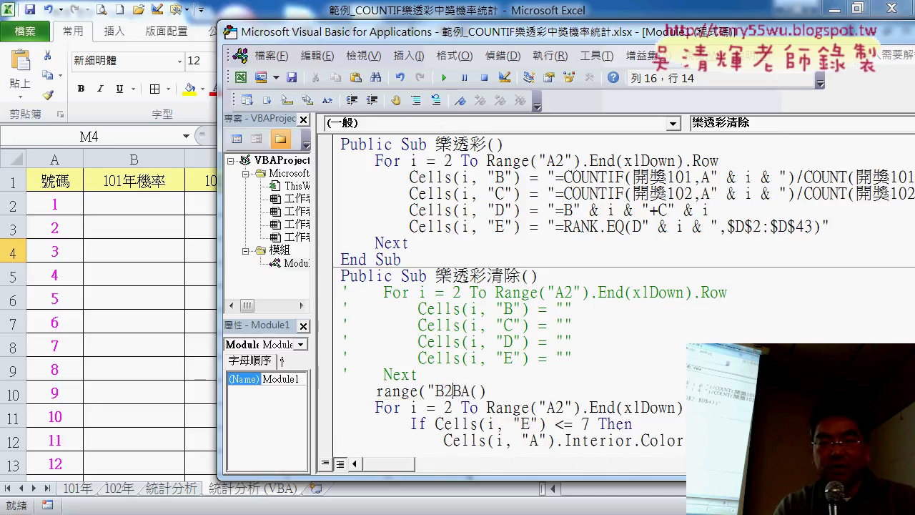
key("ctrl+z")
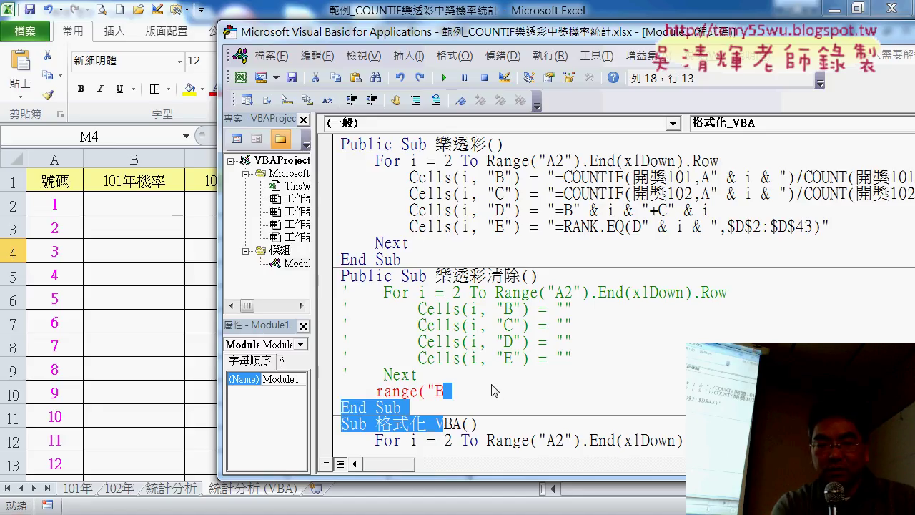
key("Right")
key("Up")
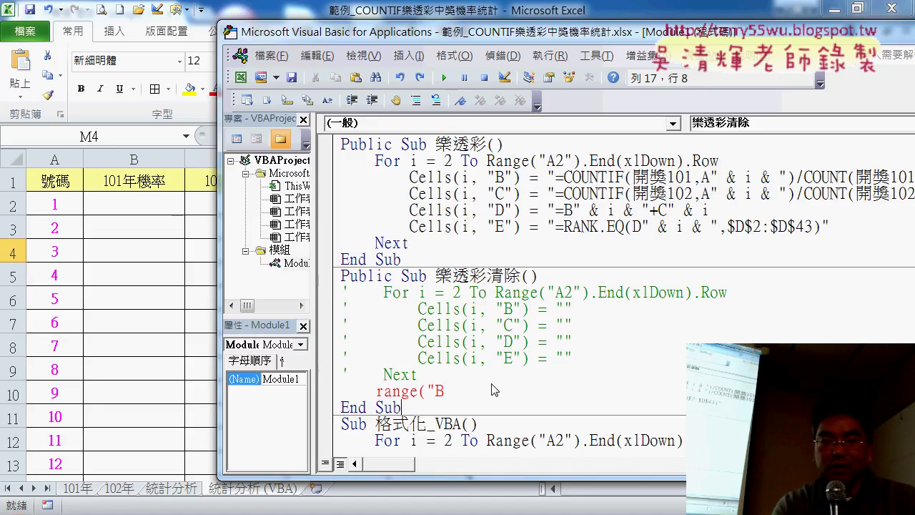
type("2")
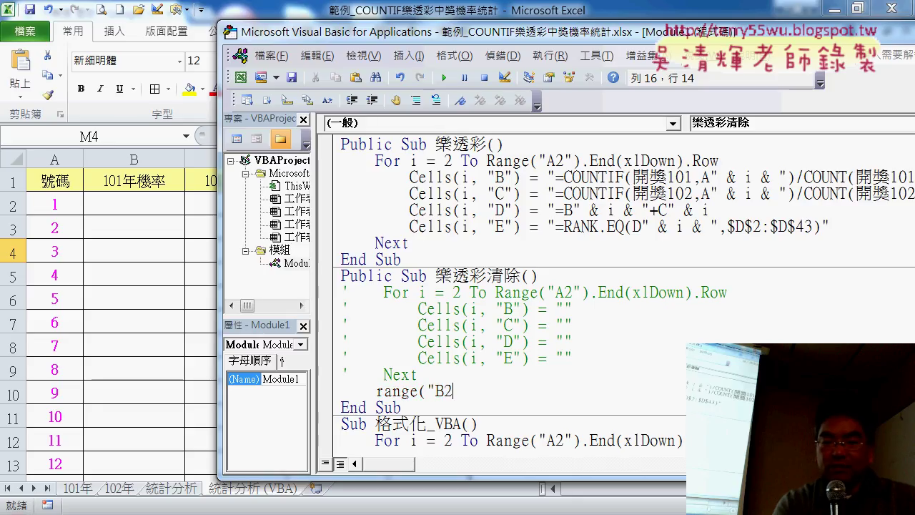
type(":")
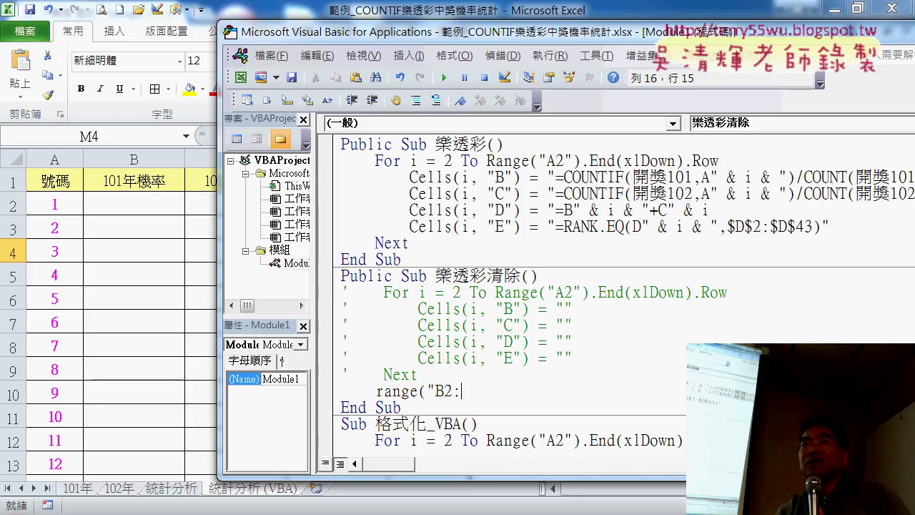
type("E")
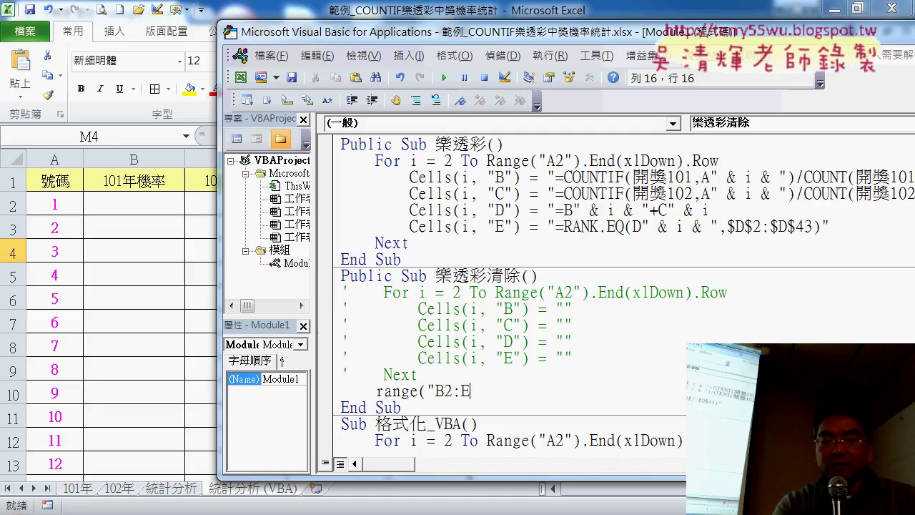
type("\" ")
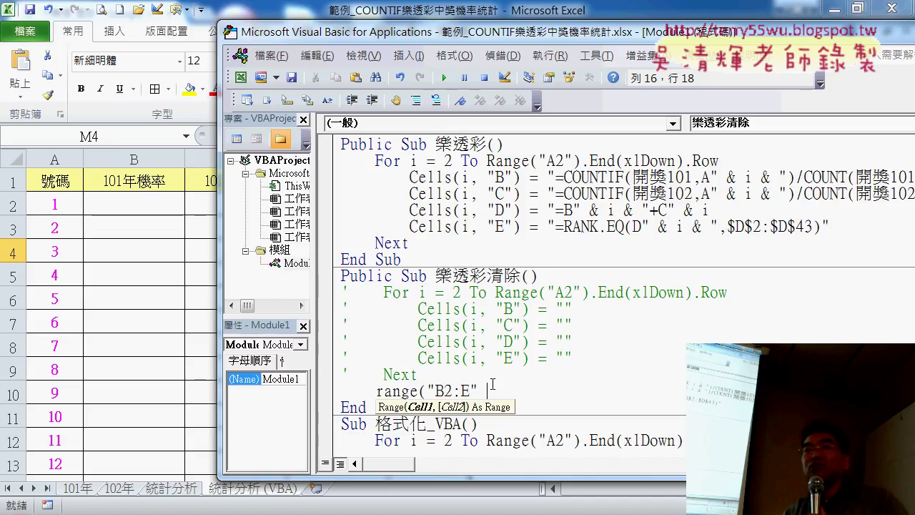
type("&")
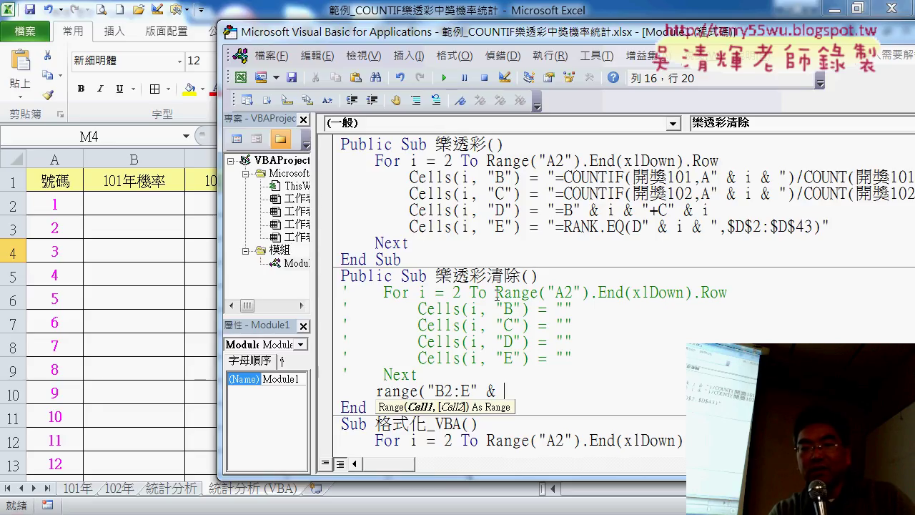
left_click(497, 293)
left_click(436, 330)
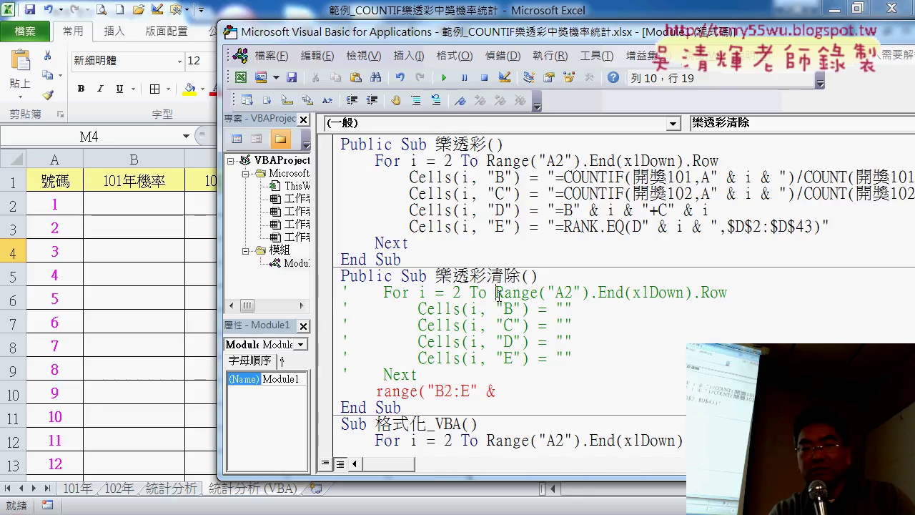
left_click_drag(488, 293, 709, 294)
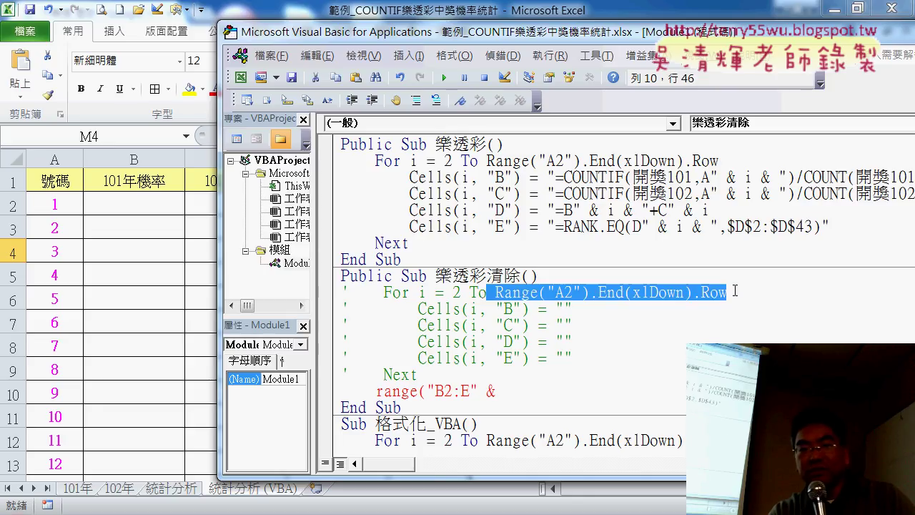
left_click_drag(746, 293, 489, 293)
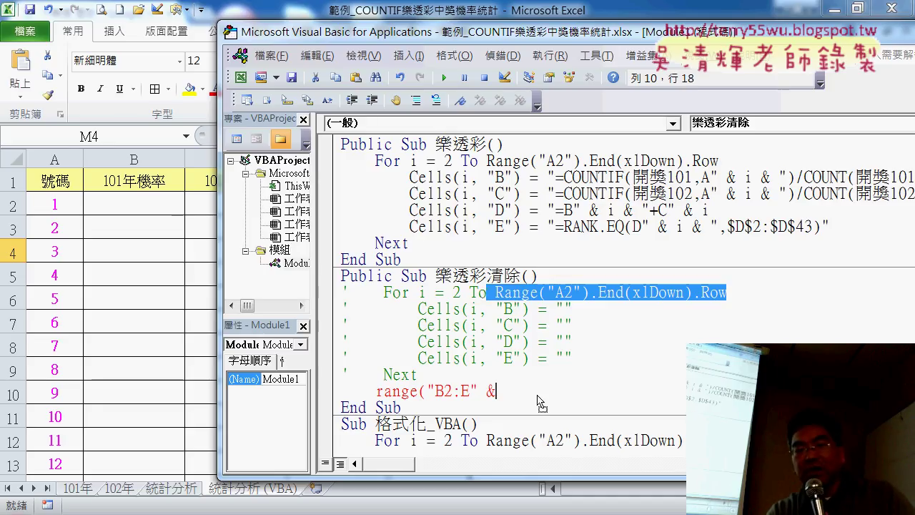
left_click_drag(539, 404, 697, 391)
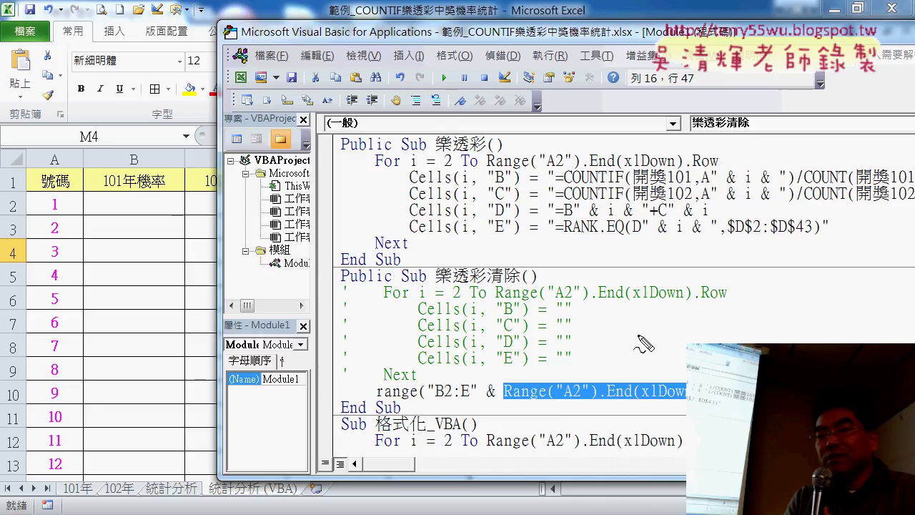
mouse_move(638, 333)
left_mouse_down()
mouse_move(650, 350)
mouse_move(641, 372)
left_mouse_up()
left_click_drag(648, 337, 648, 369)
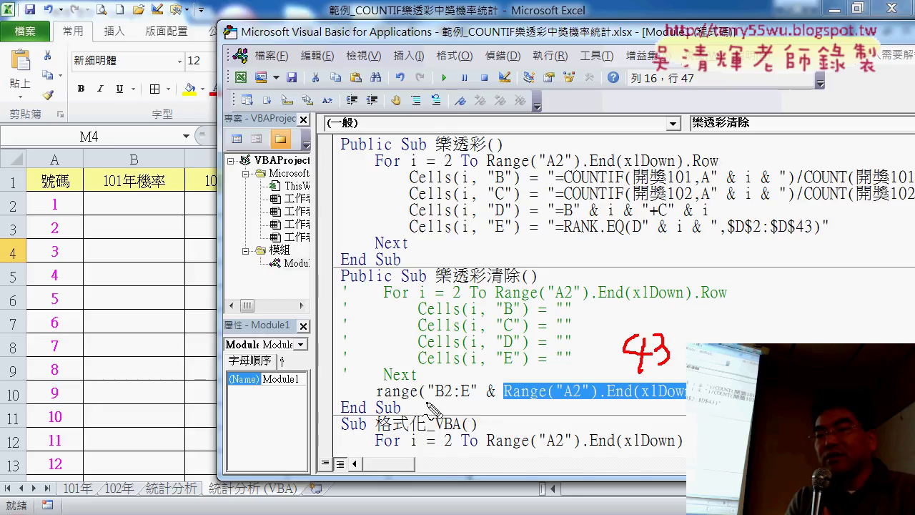
left_click_drag(429, 396, 474, 400)
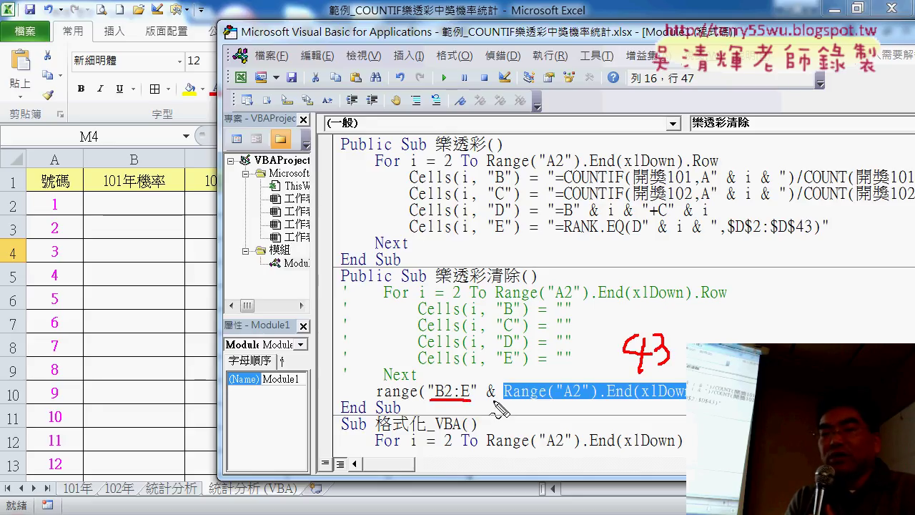
left_click_drag(629, 373, 674, 373)
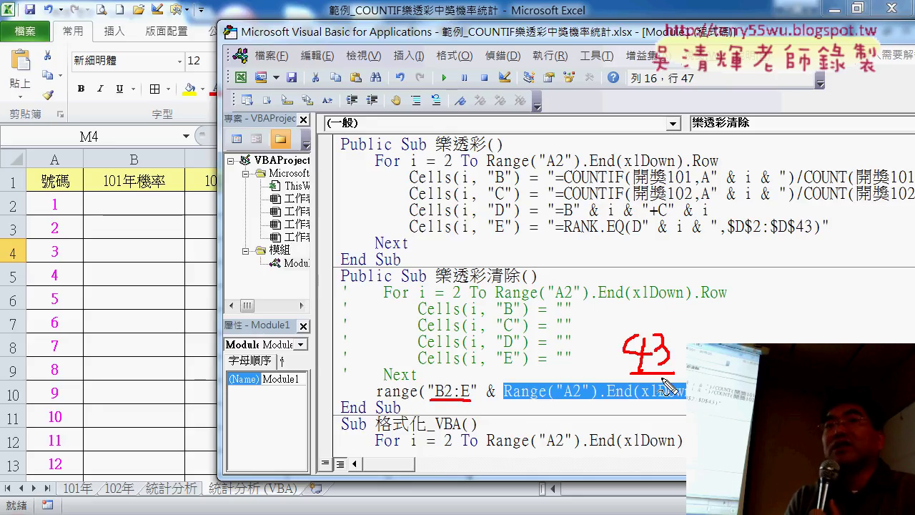
left_click_drag(485, 403, 499, 402)
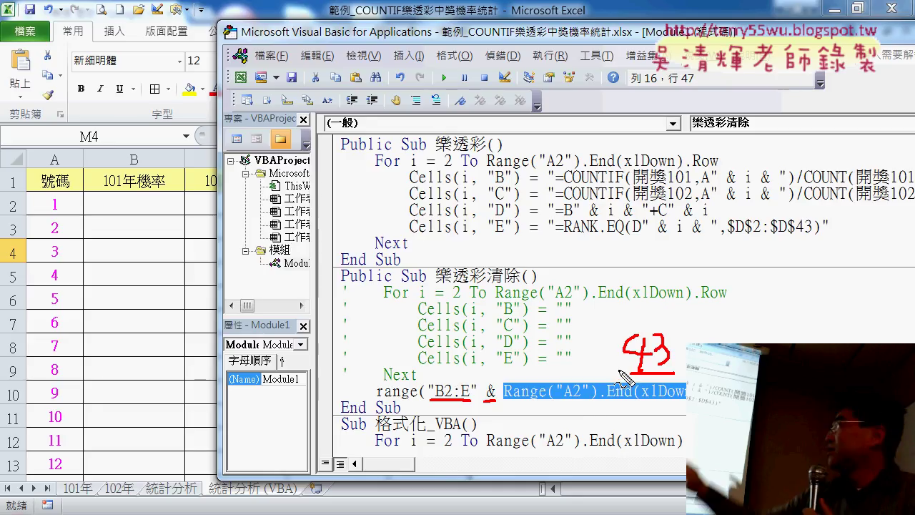
mouse_move(599, 313)
left_mouse_down()
mouse_move(598, 324)
mouse_move(608, 322)
left_mouse_up()
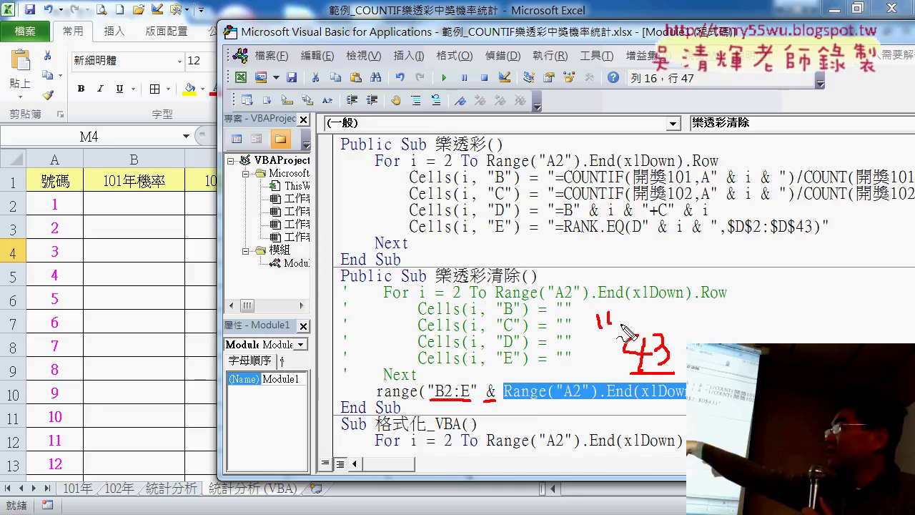
left_click_drag(671, 312, 678, 324)
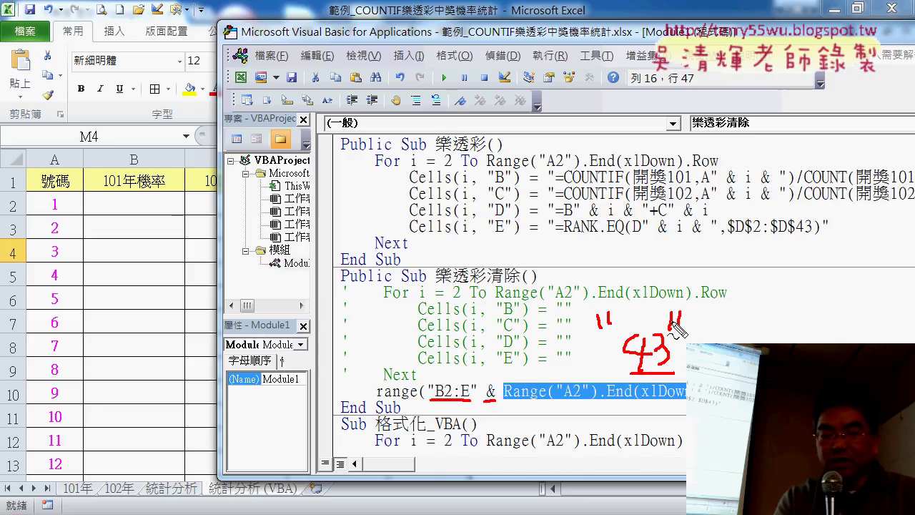
key("Escape")
Add the missing closing parenthesis to the 樂透彩清除 Range("B2:E" & Range("A2").End(xlDown) line and commit it
key("Right")
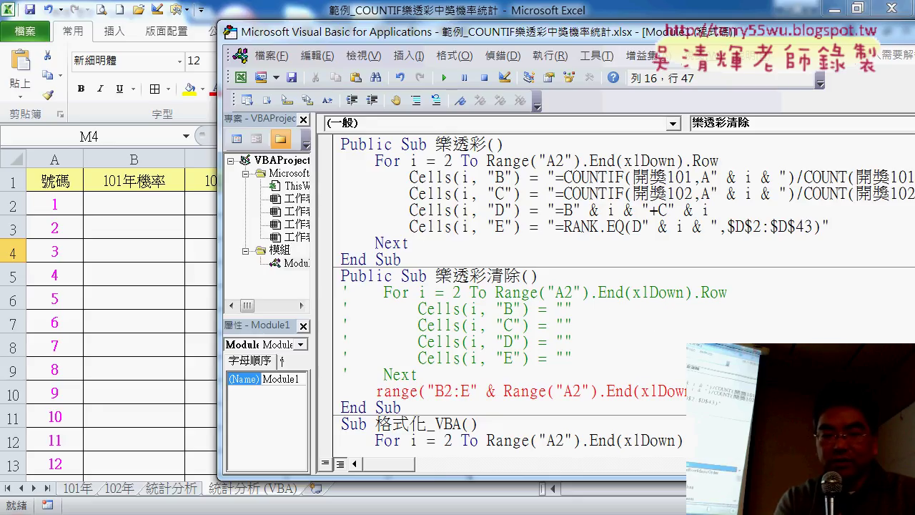
type(")")
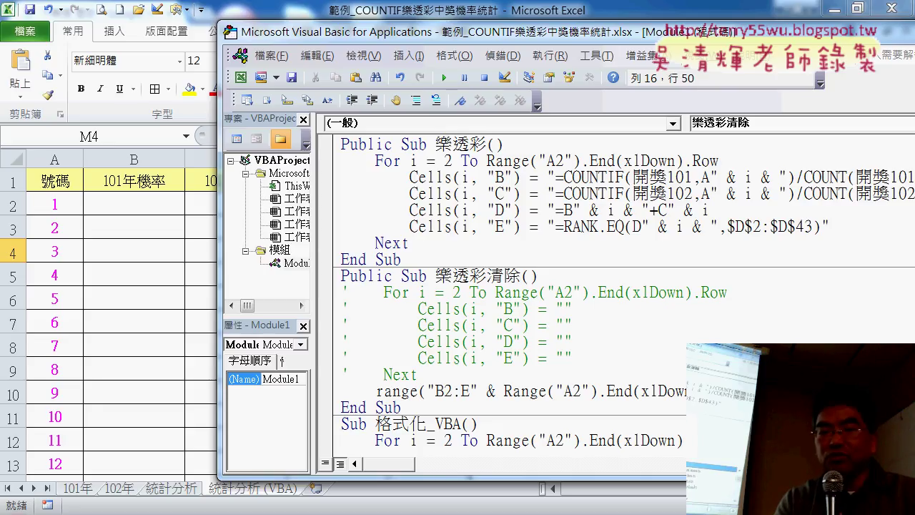
key("Right")
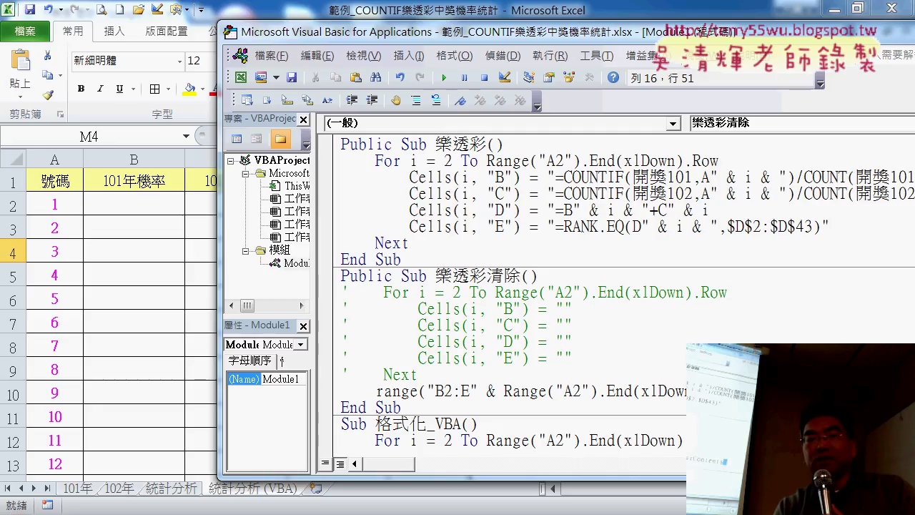
key("End")
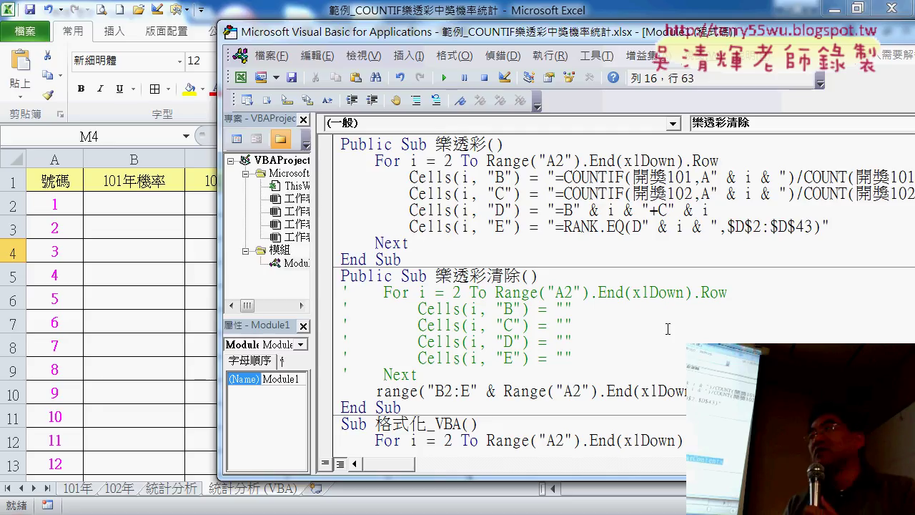
left_click(572, 325)
left_click_drag(687, 393, 375, 392)
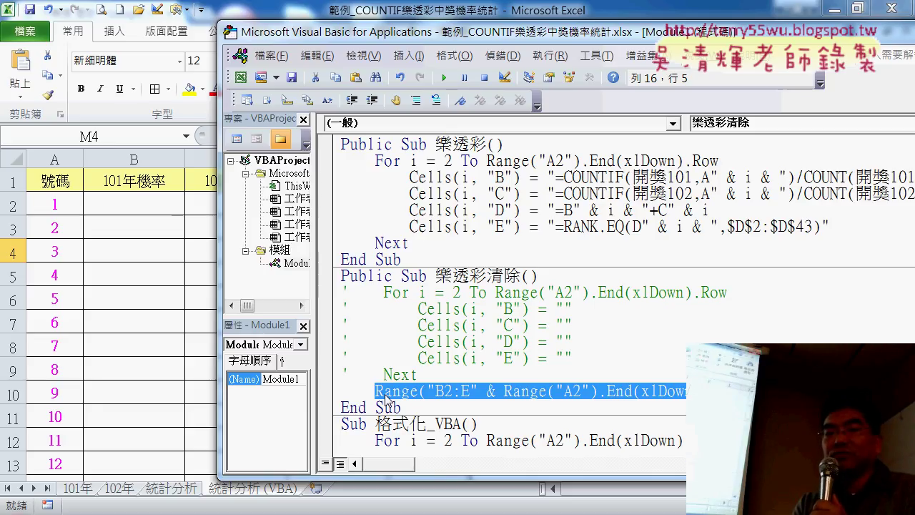
Run 樂透彩 and 樂透彩清除 alternately to confirm the table clears and refills with probabilities and ranks
left_click(179, 304)
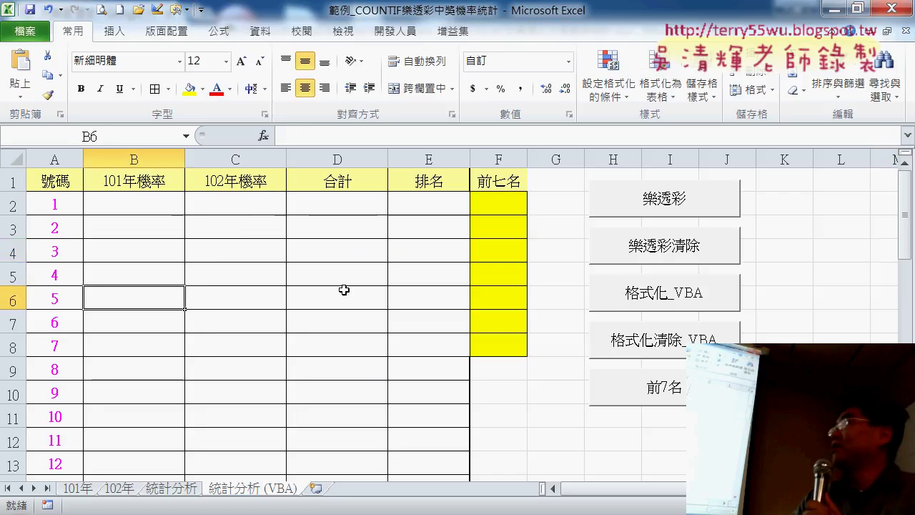
left_click(687, 199)
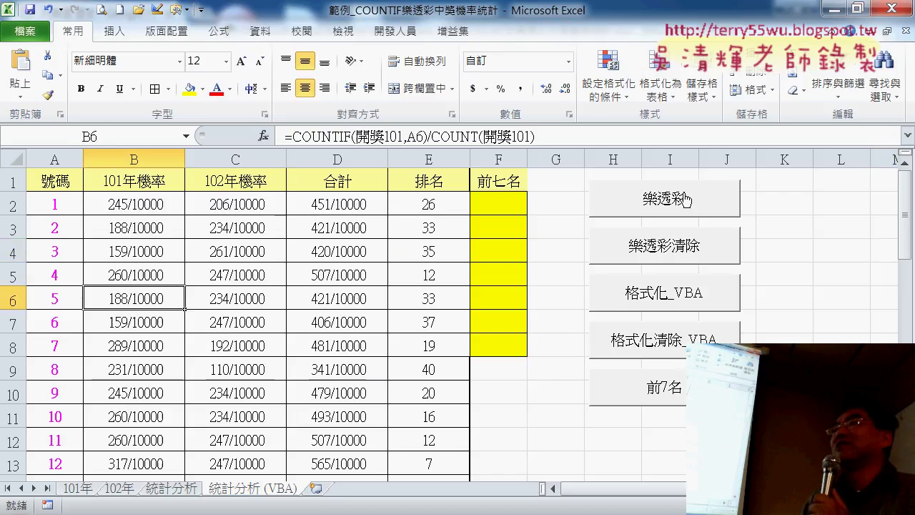
left_click(690, 250)
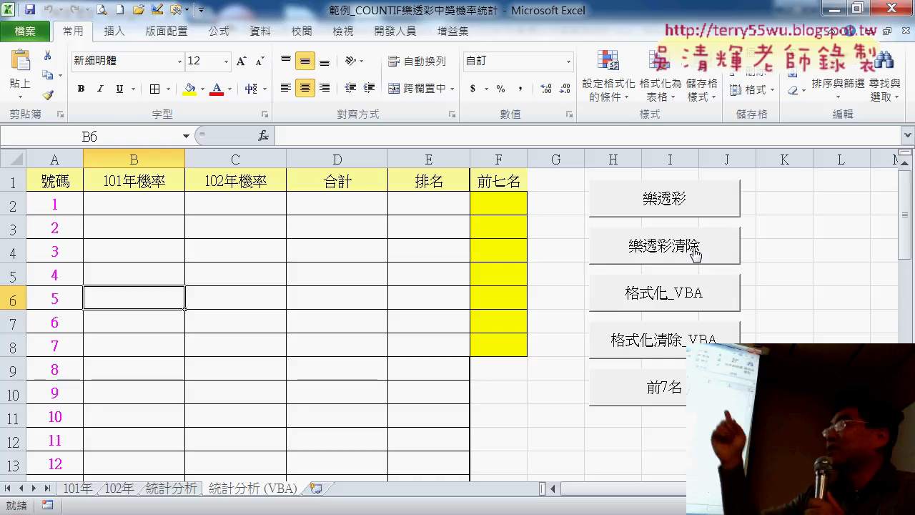
left_click(679, 200)
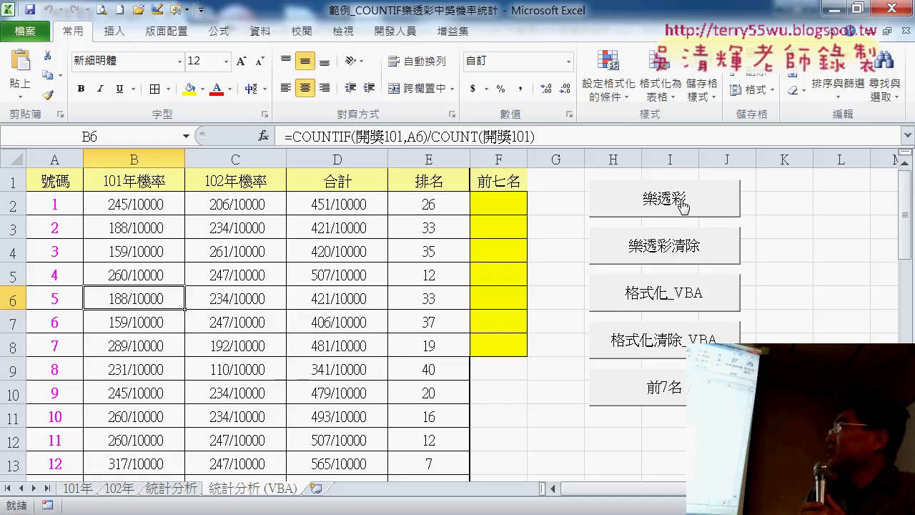
left_click(697, 250)
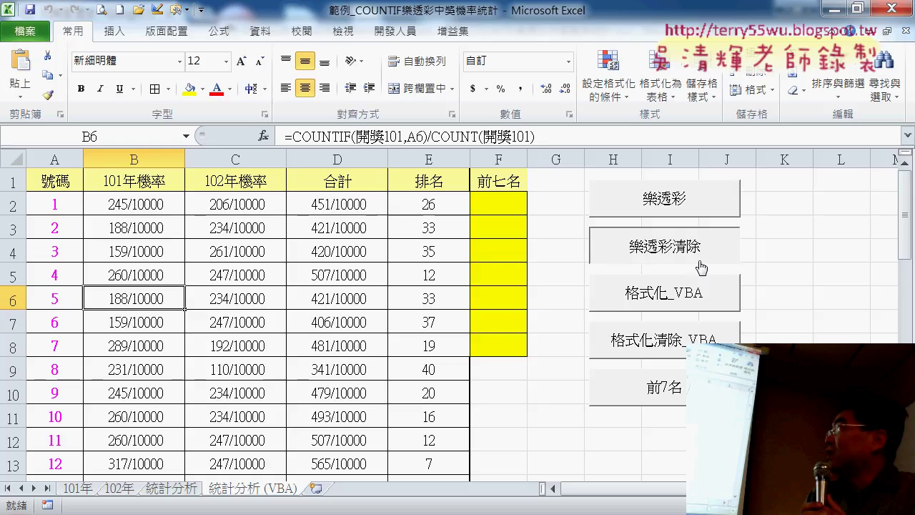
left_click(691, 207)
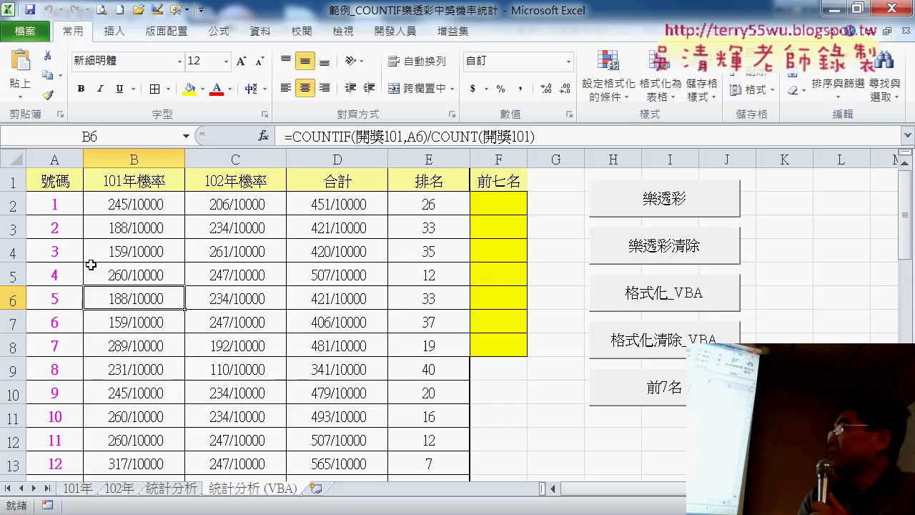
Run 格式化_VBA to highlight the top-seven numbers, such as 12, in yellow
left_click(678, 300)
scroll(384, 357, "down", 1)
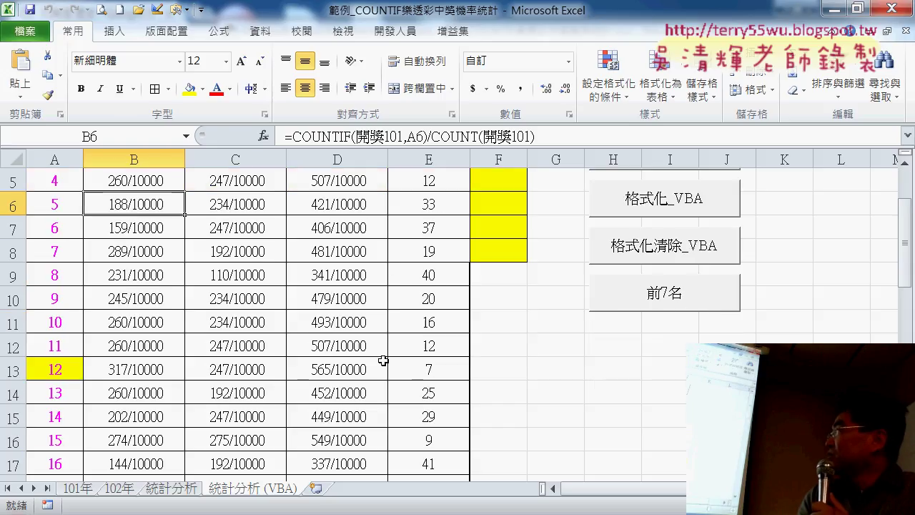
scroll(384, 358, "down", 1)
scroll(383, 357, "up", 1)
scroll(384, 358, "up", 1)
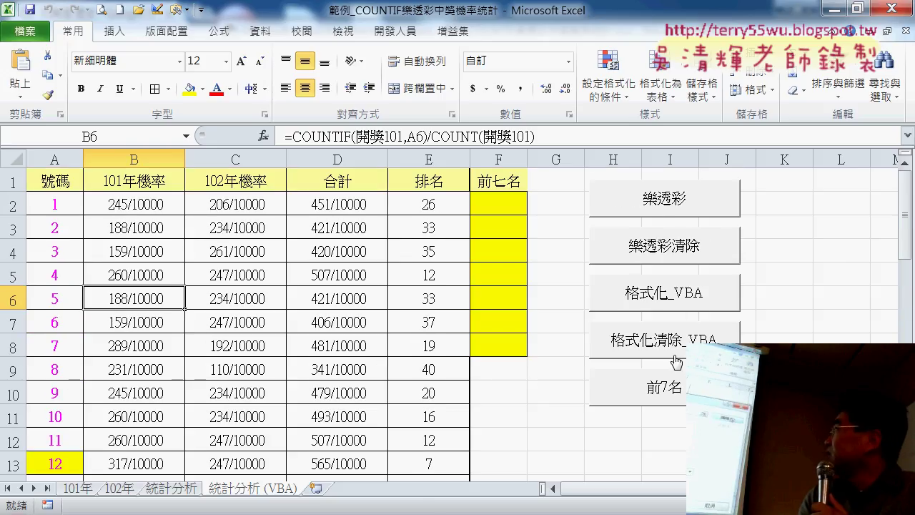
right_click(665, 297)
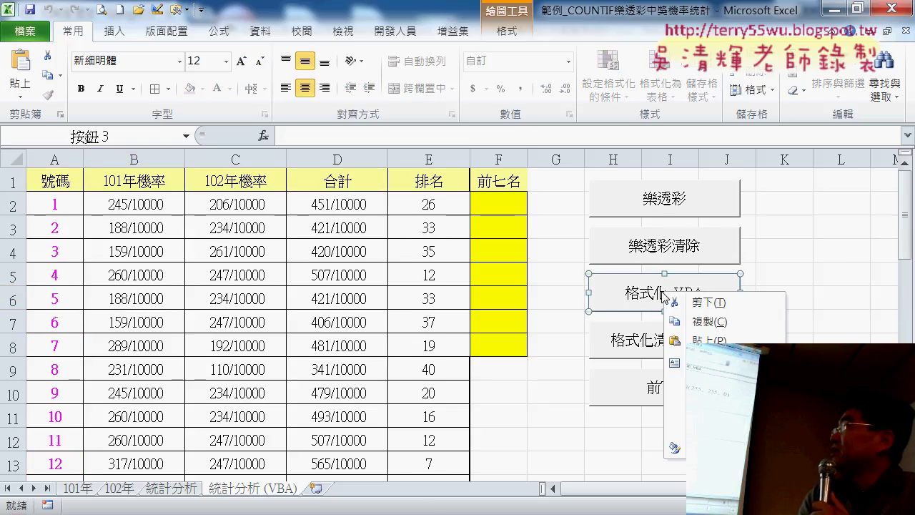
left_click(708, 428)
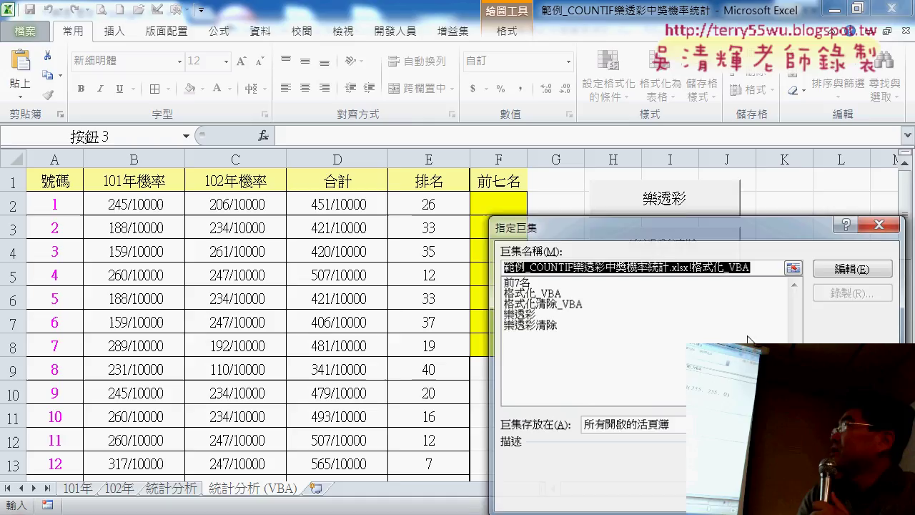
left_click(854, 268)
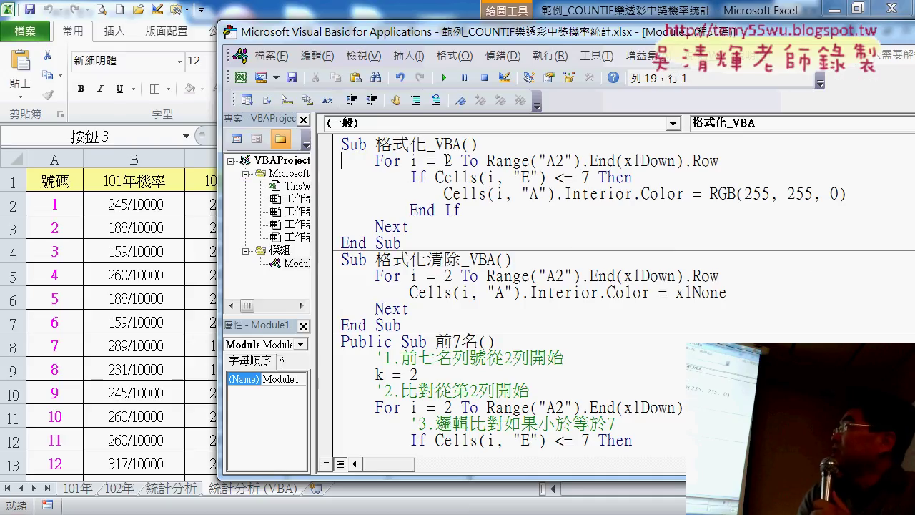
left_click(487, 161)
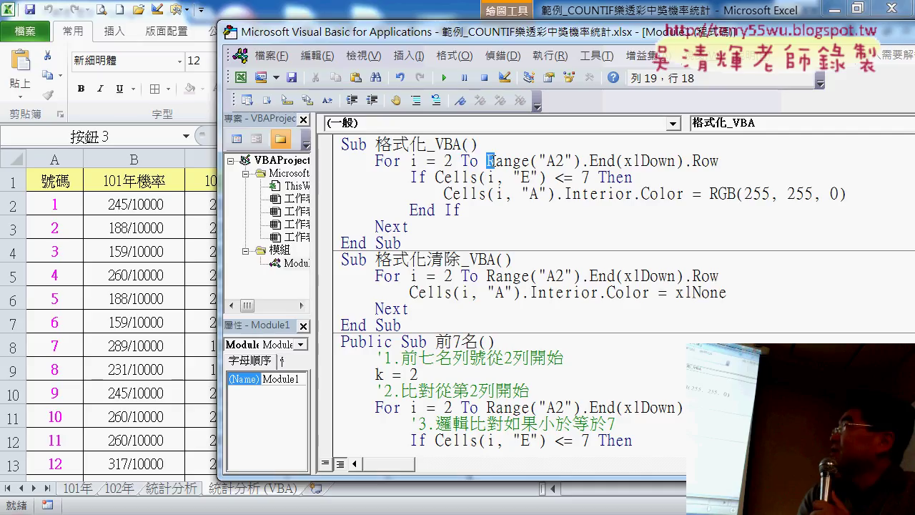
left_click_drag(487, 161, 718, 165)
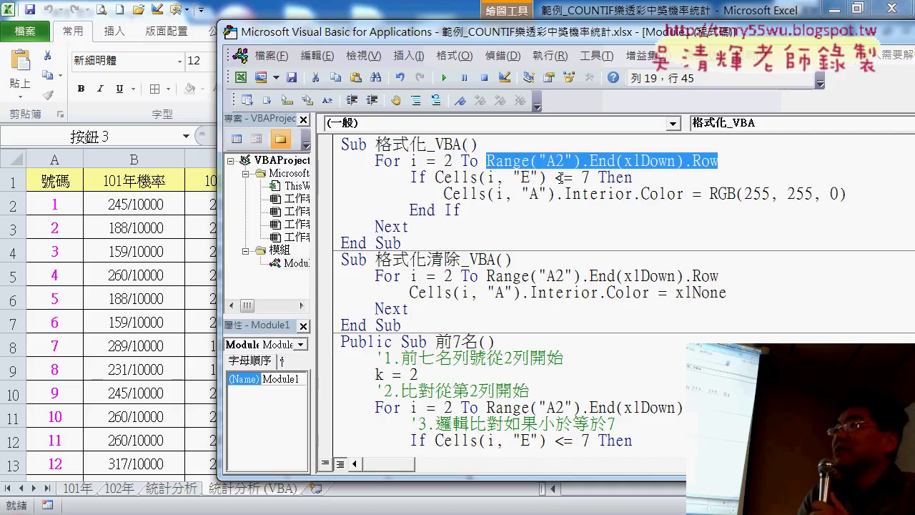
left_click_drag(435, 177, 545, 180)
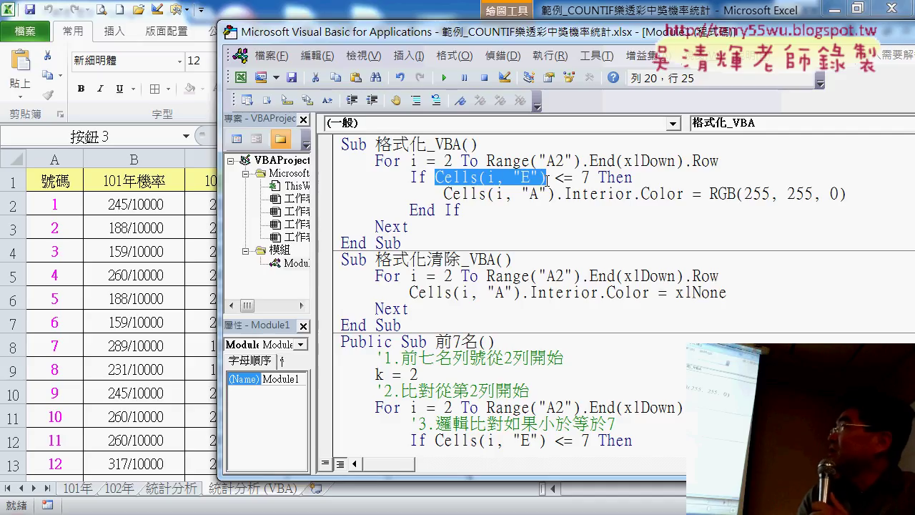
left_click_drag(555, 178, 590, 178)
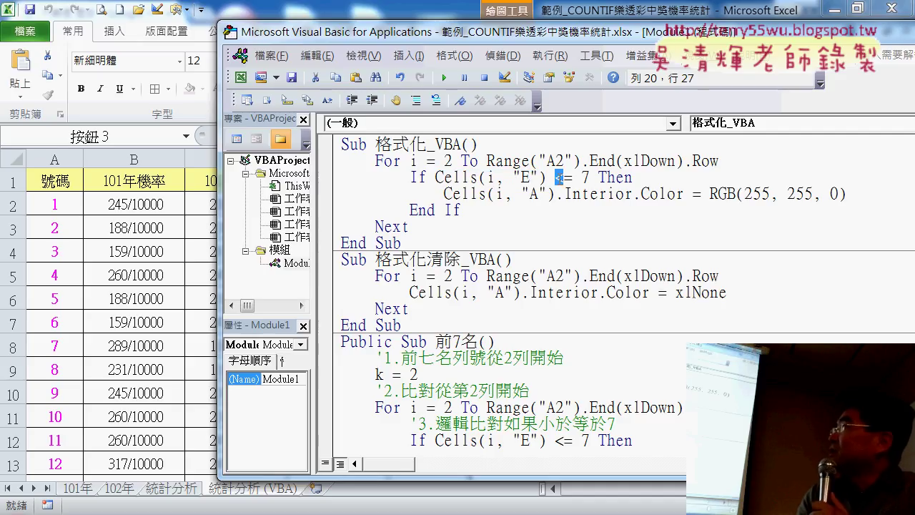
left_click(610, 178)
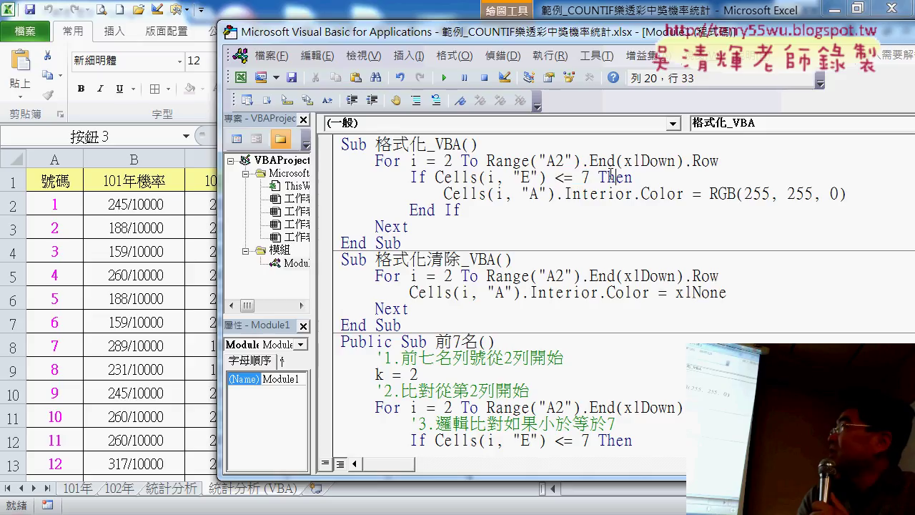
left_click(443, 194)
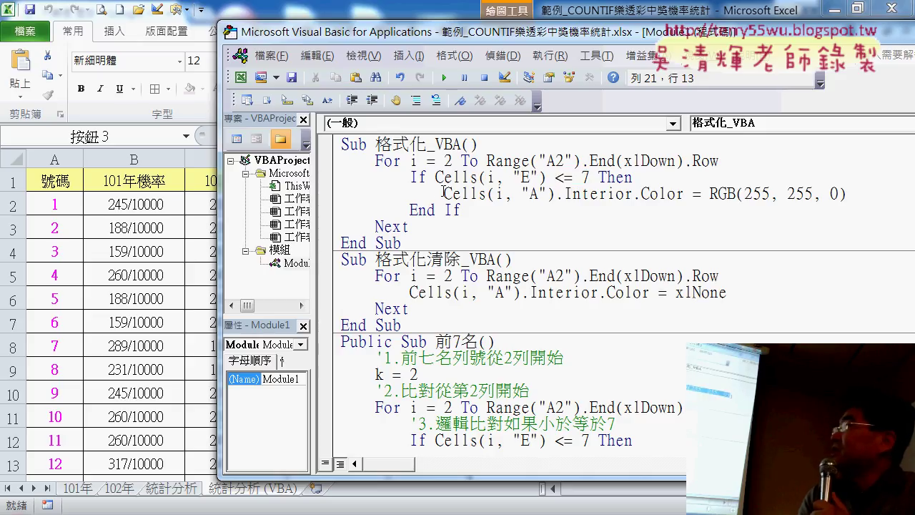
left_click_drag(443, 194, 850, 197)
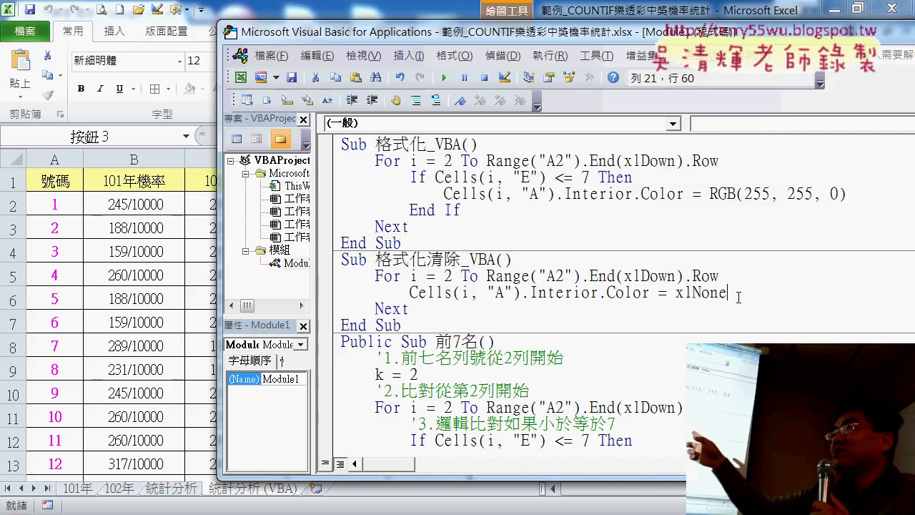
left_click_drag(726, 293, 677, 292)
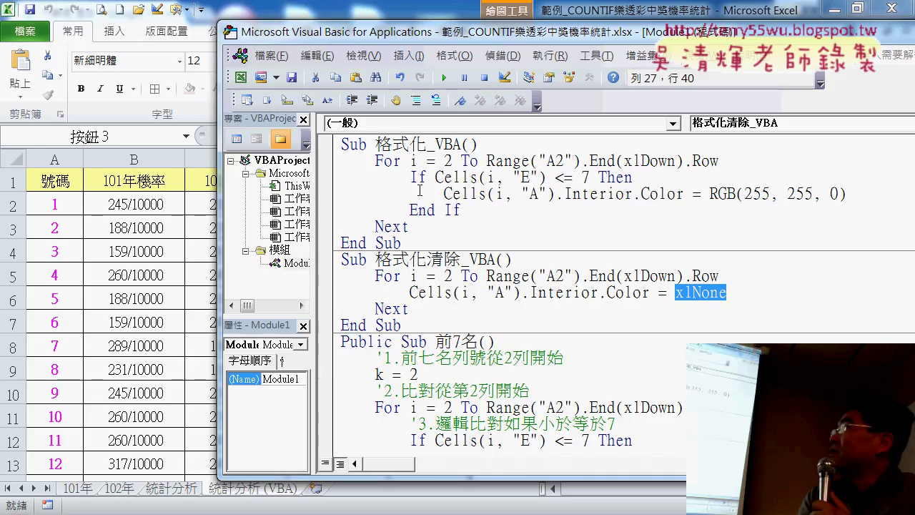
left_click(384, 161)
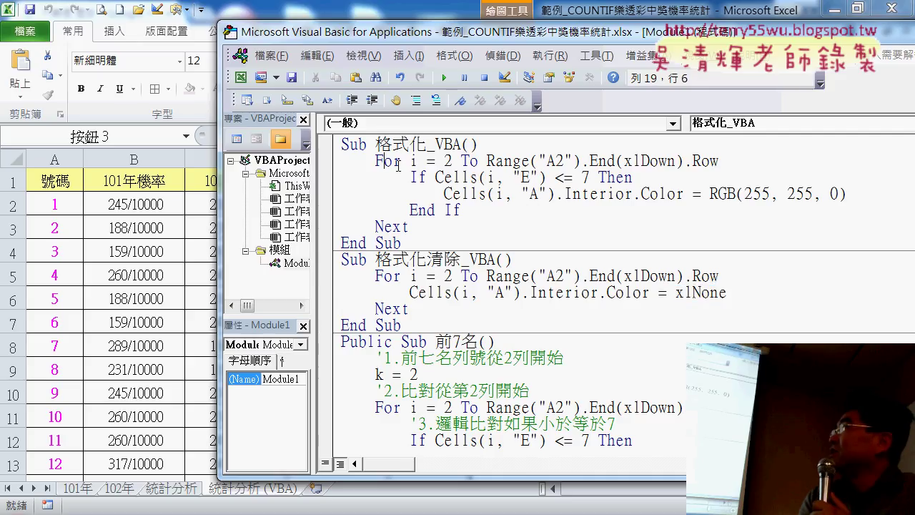
left_click_drag(376, 161, 623, 161)
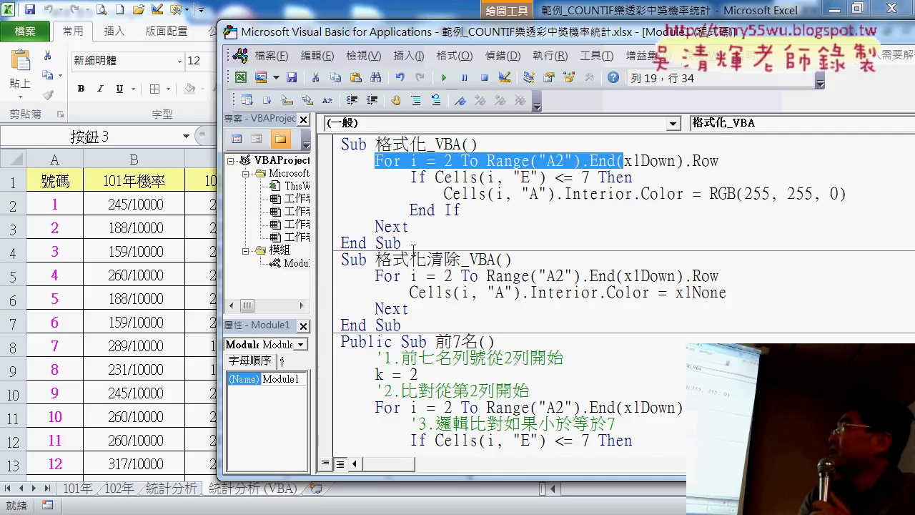
left_click_drag(409, 178, 598, 178)
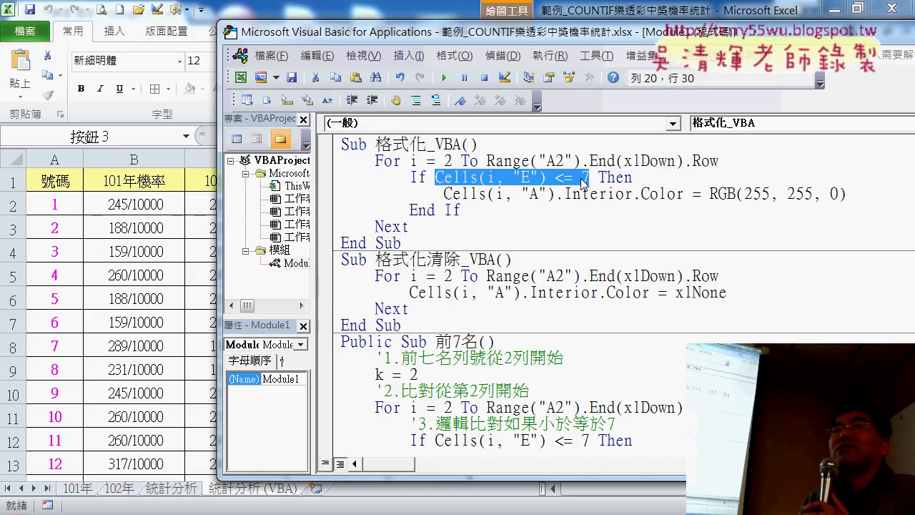
left_click(626, 194)
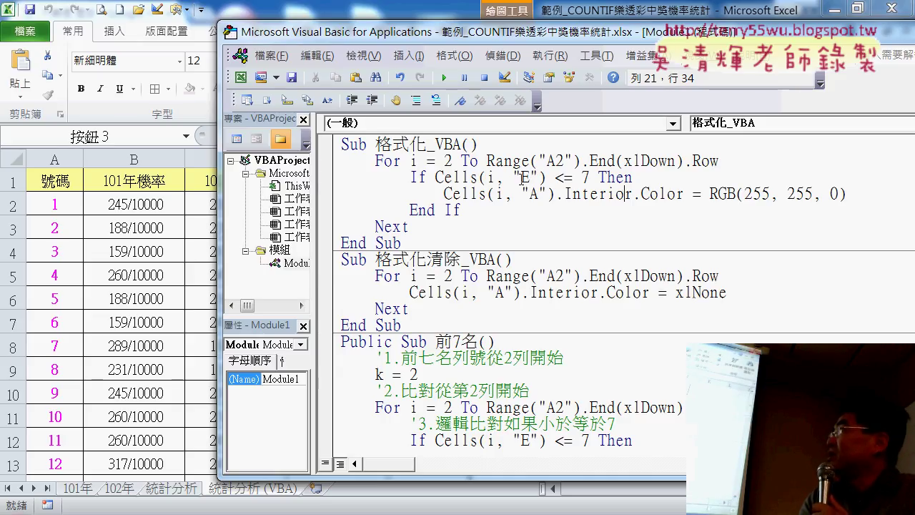
Run the 前7名 macro to fill column F, then clear the results in F2:F8
left_click(99, 365)
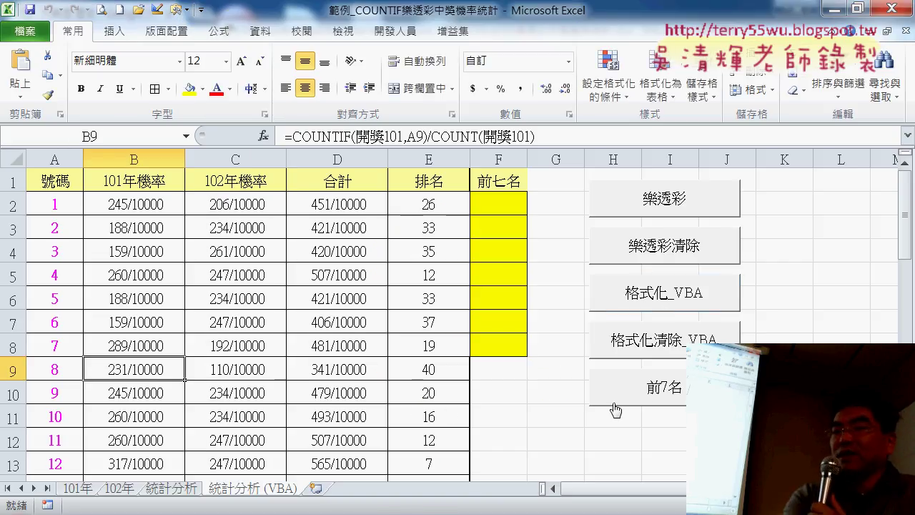
left_click(646, 392)
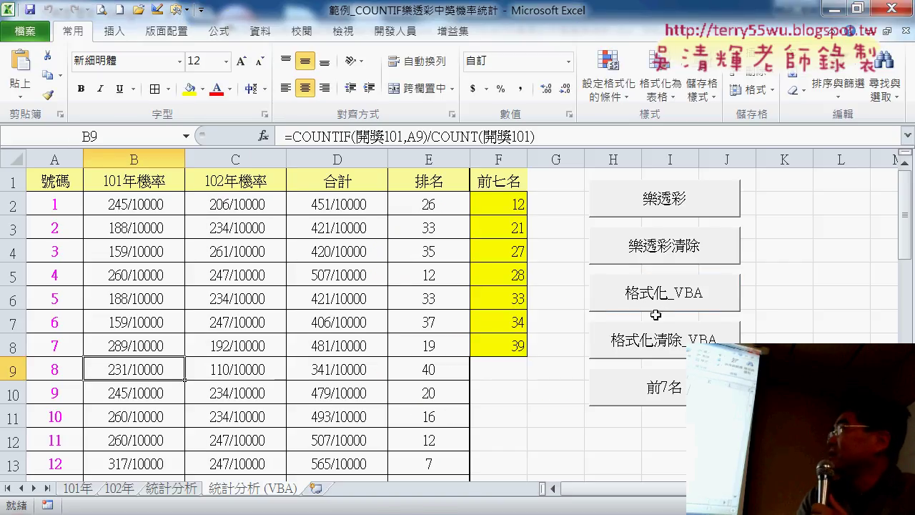
left_click_drag(496, 203, 500, 339)
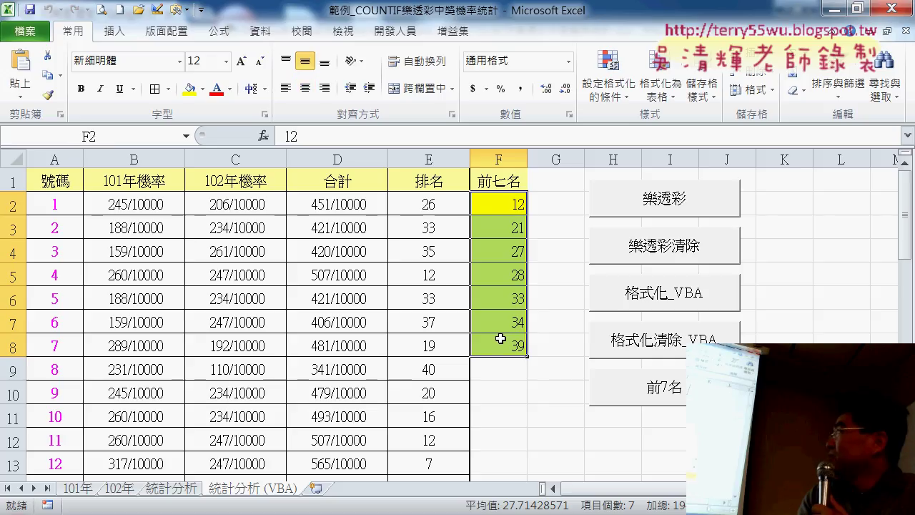
key("Delete")
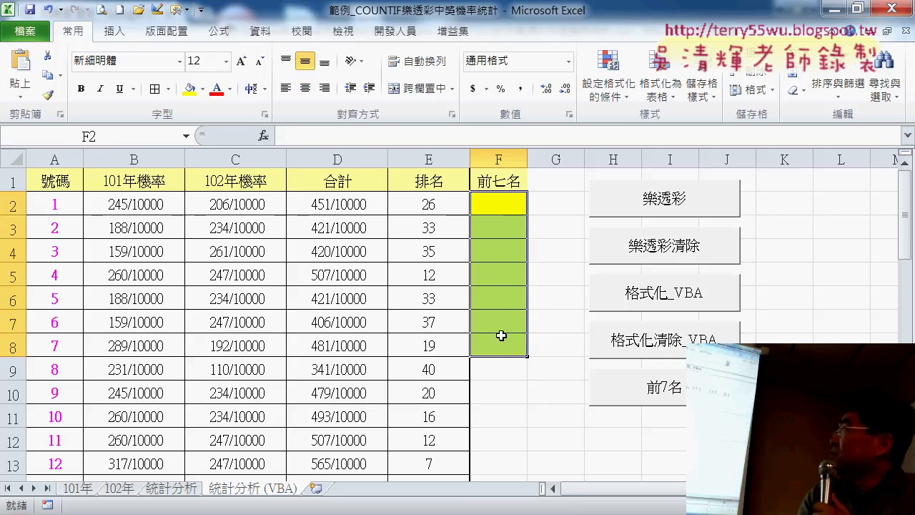
Copy the For loop from the 格式化_VBA macro's code and select the whole body of 前7名
right_click(694, 304)
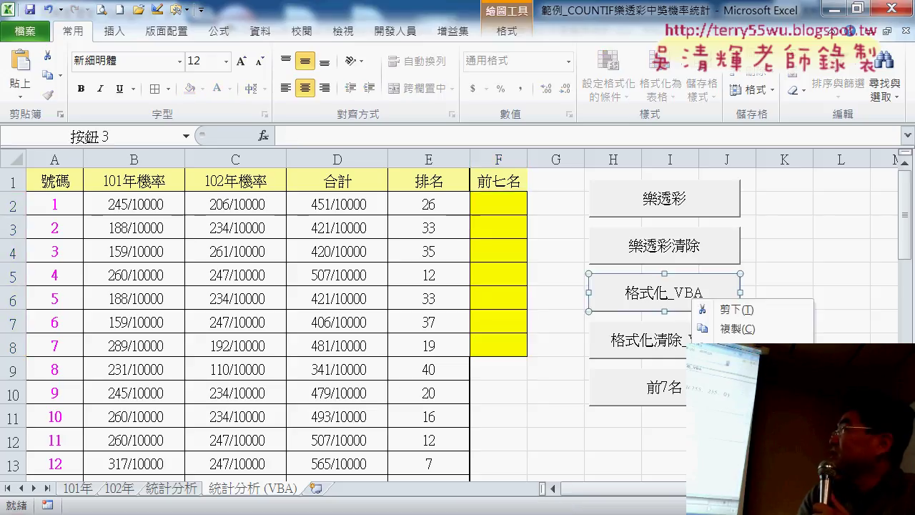
left_click(737, 436)
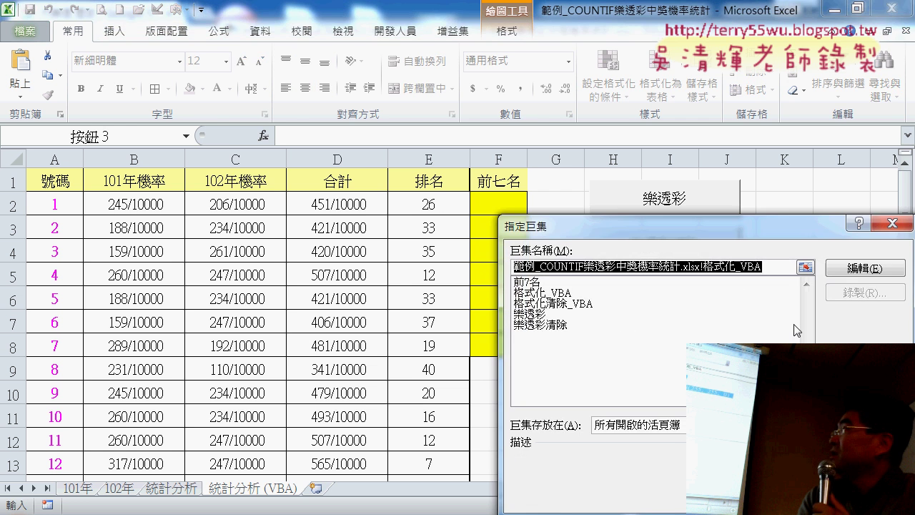
left_click(864, 270)
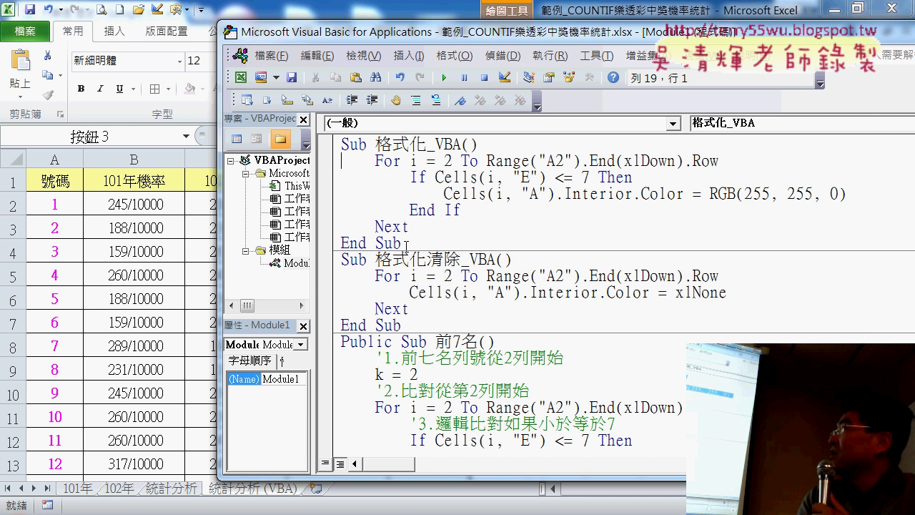
left_click_drag(408, 227, 351, 163)
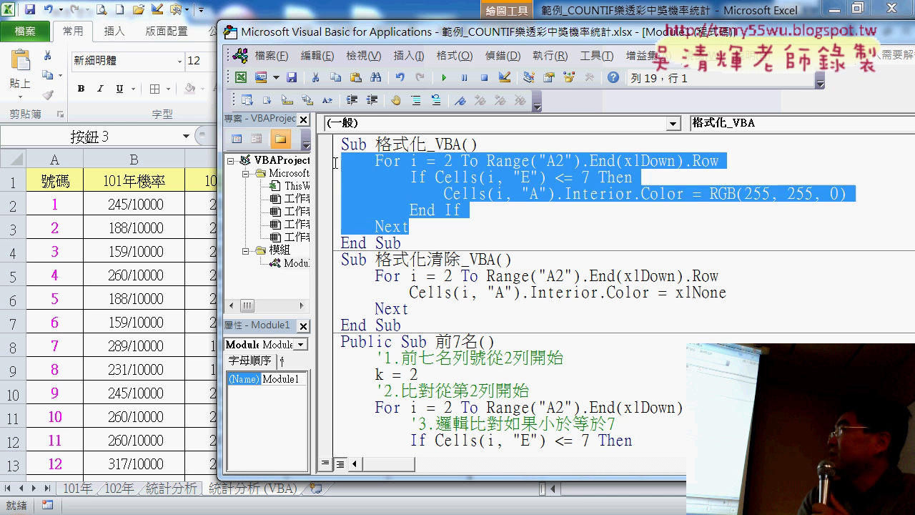
right_click(361, 165)
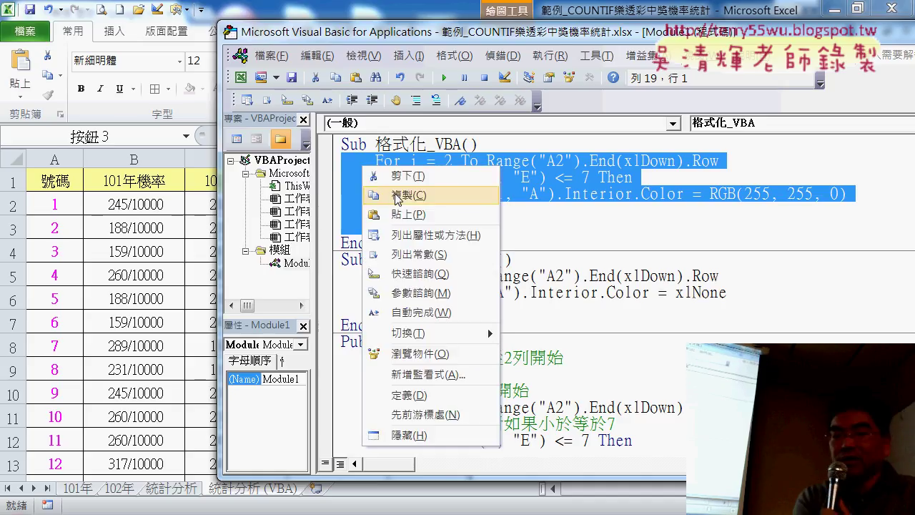
left_click(397, 196)
scroll(422, 384, "down", 3)
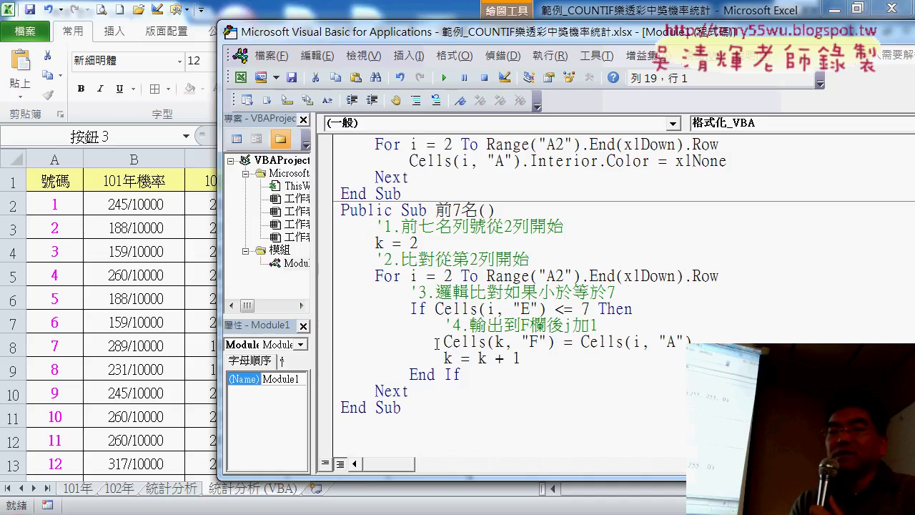
left_click_drag(422, 385, 327, 236)
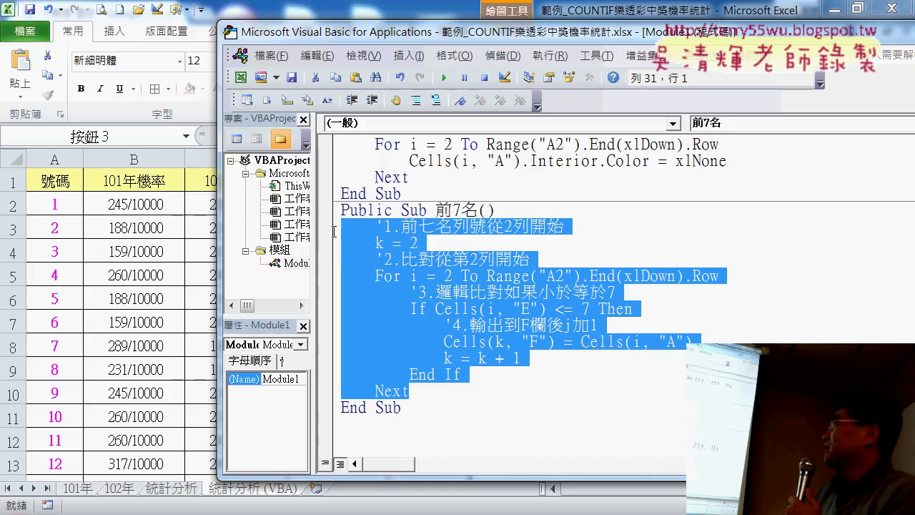
Paste the copied loop over 前7名's body and delete the .Interior.Color code after Cells(i, "A")
key("ctrl+v")
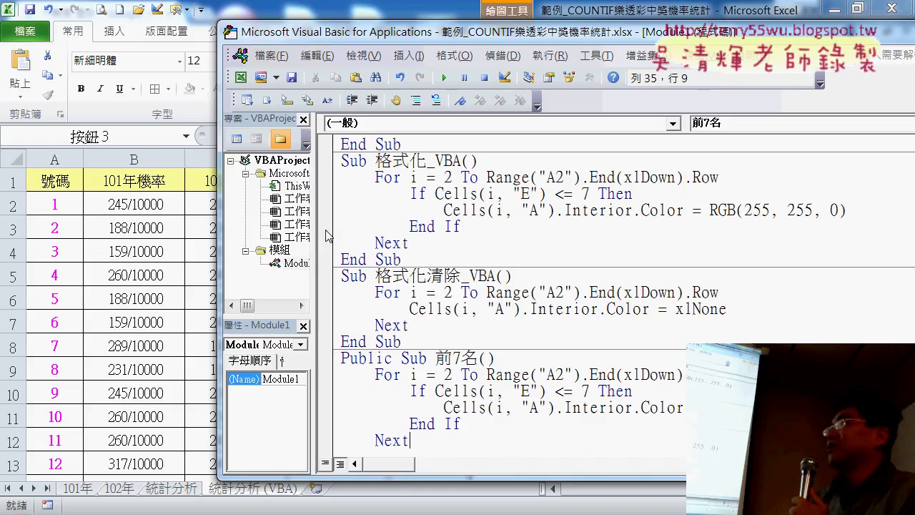
scroll(422, 227, "down", 1)
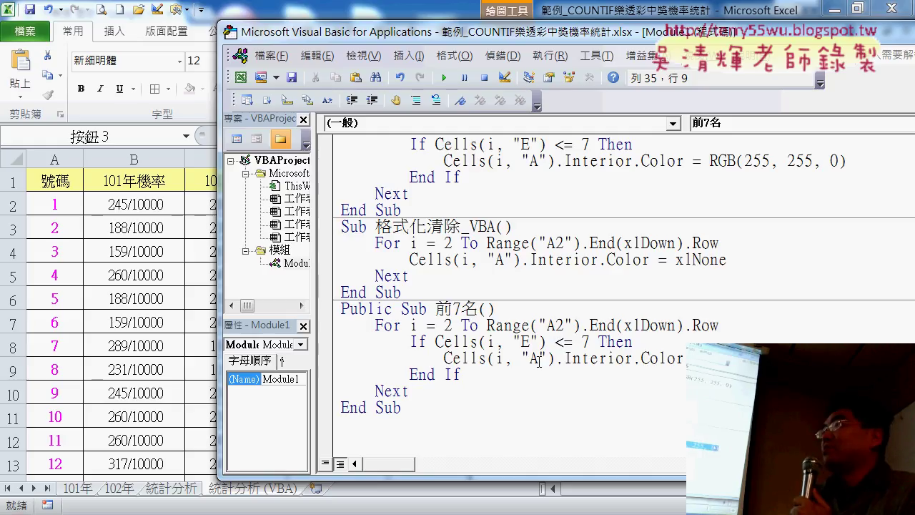
mouse_move(554, 358)
left_mouse_down()
mouse_move(715, 375)
mouse_move(836, 358)
left_mouse_up()
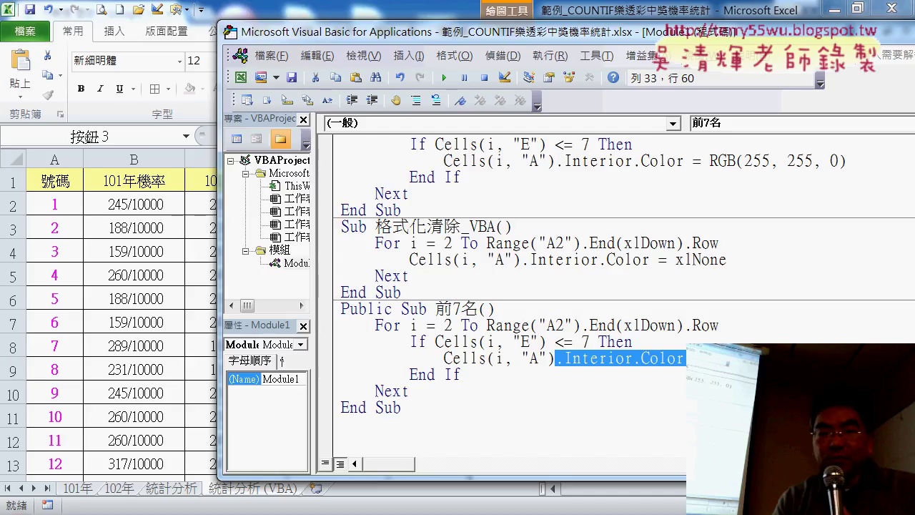
key("Delete")
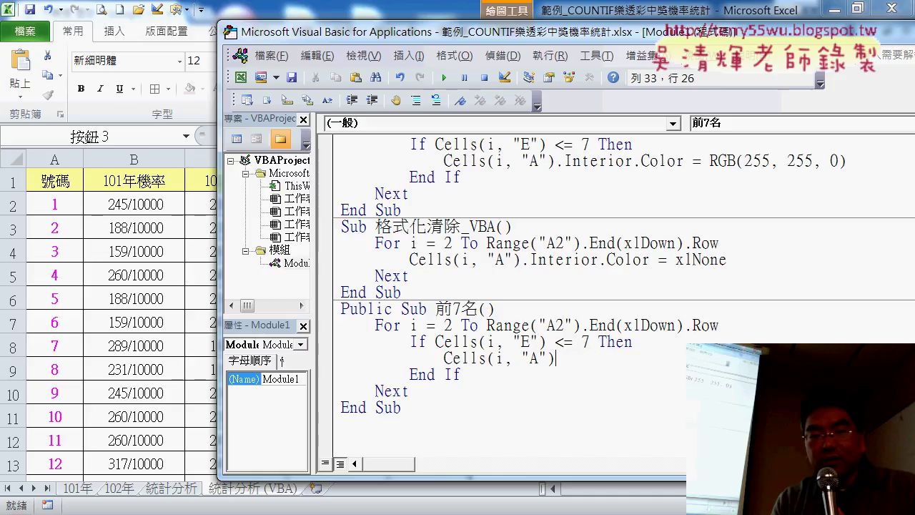
Rewrite the line as Cells(i, "F")= Cells(i, "A") by duplicating the reference and changing A to F
left_click(444, 357)
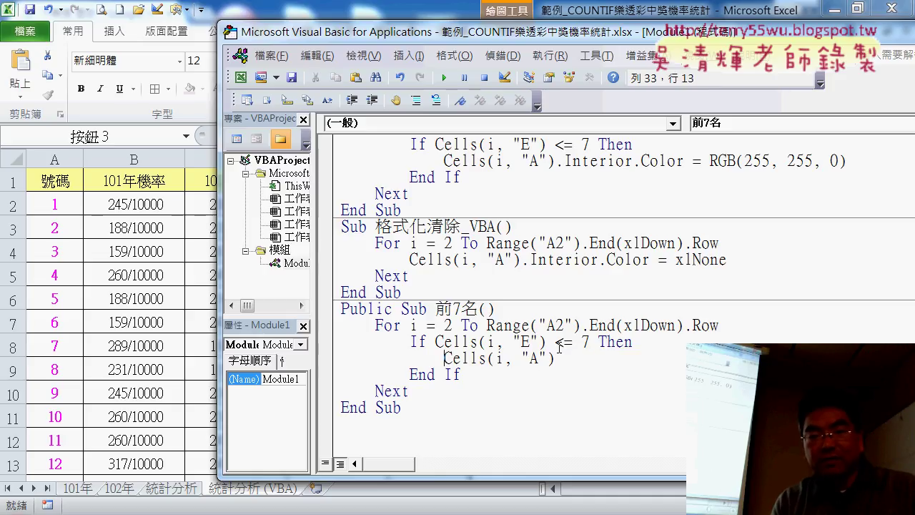
left_click_drag(561, 361, 445, 358)
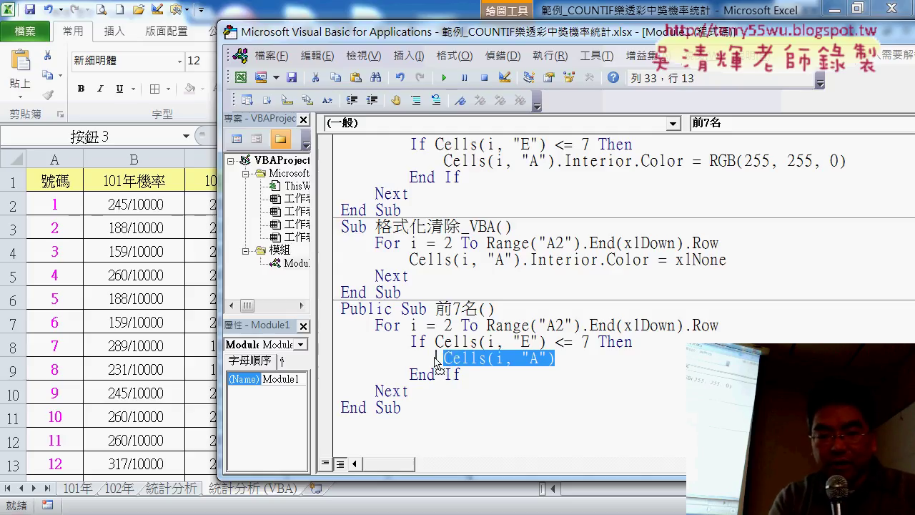
left_click_drag(436, 357, 435, 358)
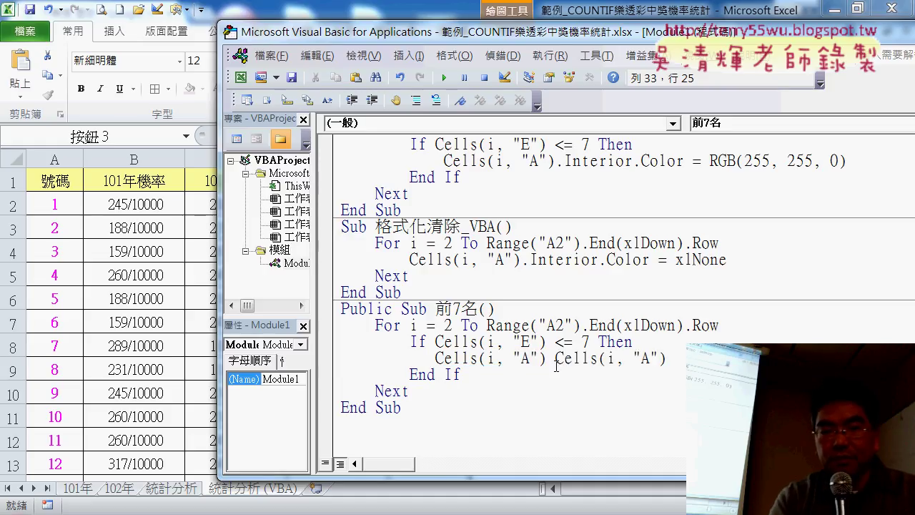
type("=")
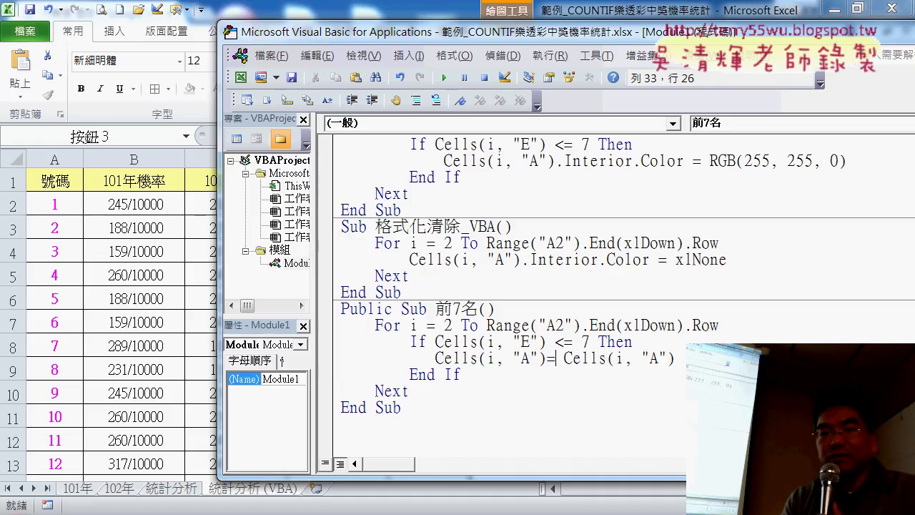
left_click(521, 358)
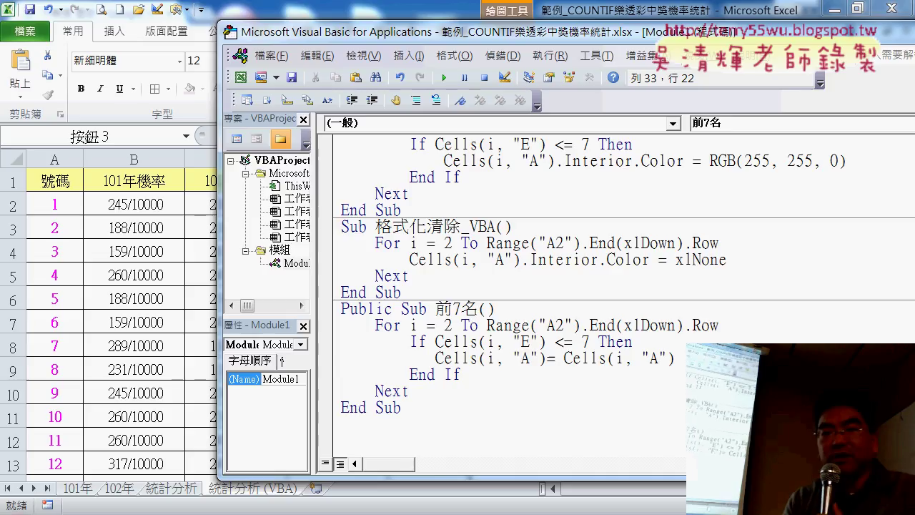
type("F")
key("Delete")
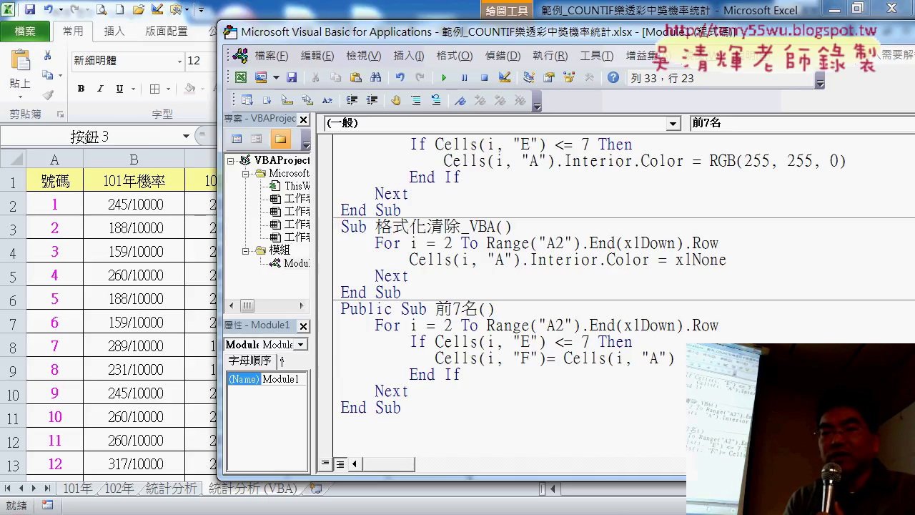
Move the VBA editor right and narrow it so sheet columns A–F show beside the code
left_click_drag(543, 31, 855, 38)
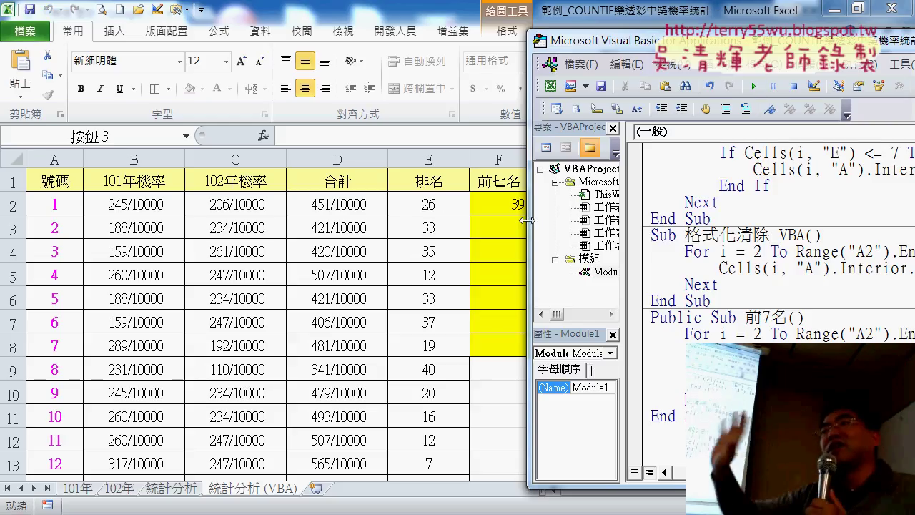
left_click_drag(530, 220, 549, 220)
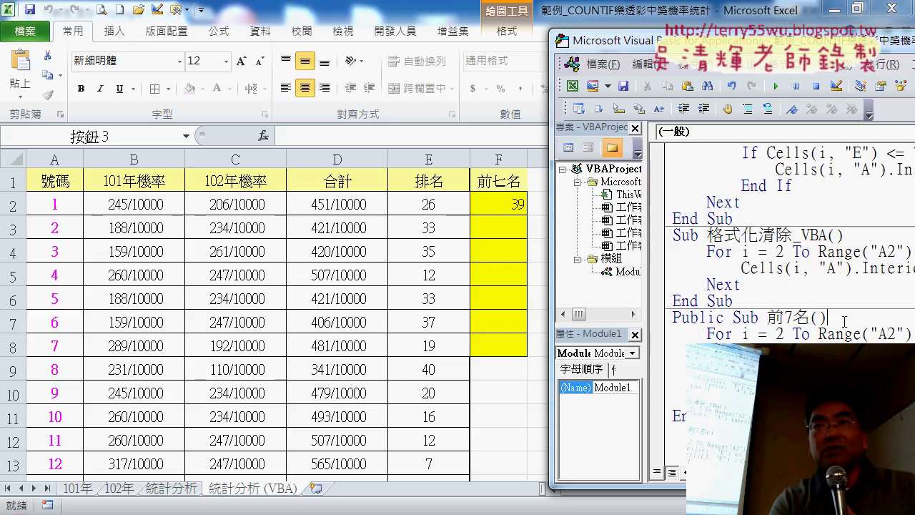
Insert an indented line k = 2 as the first statement of the 前7名 macro
key("Return")
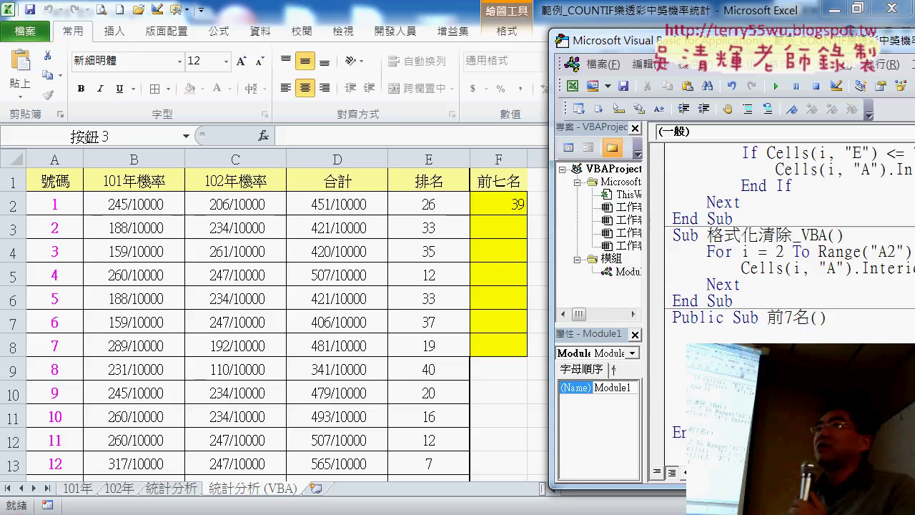
key("Tab")
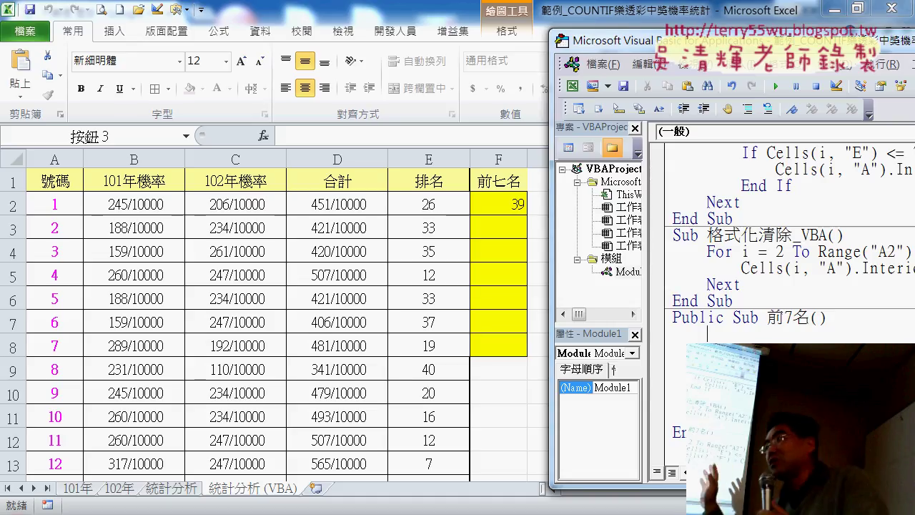
type("k")
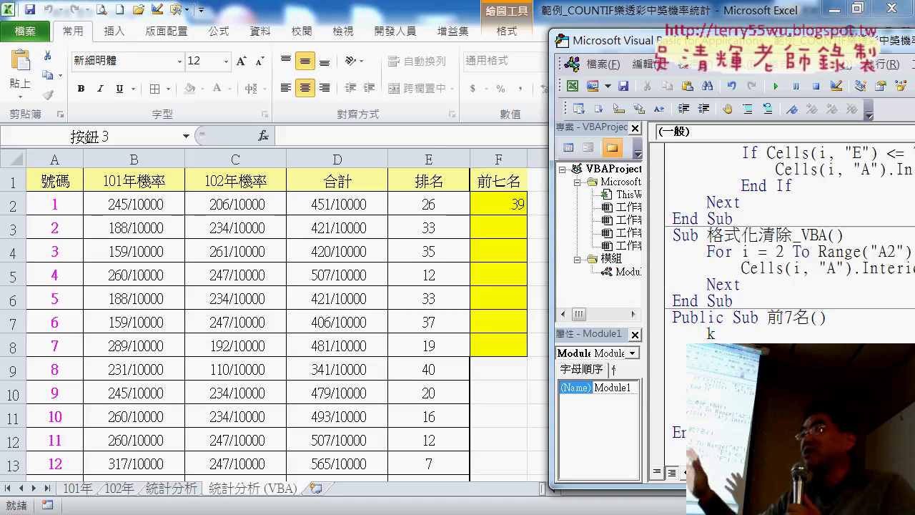
type("=")
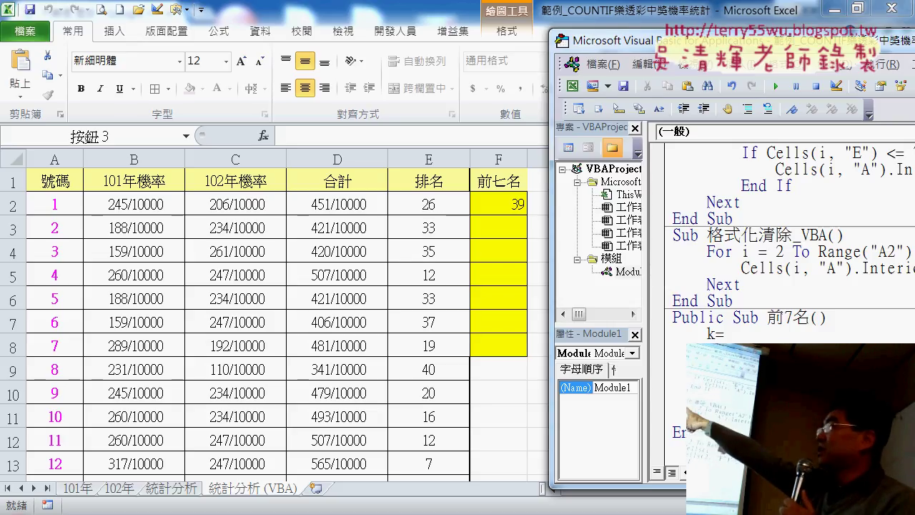
type("2")
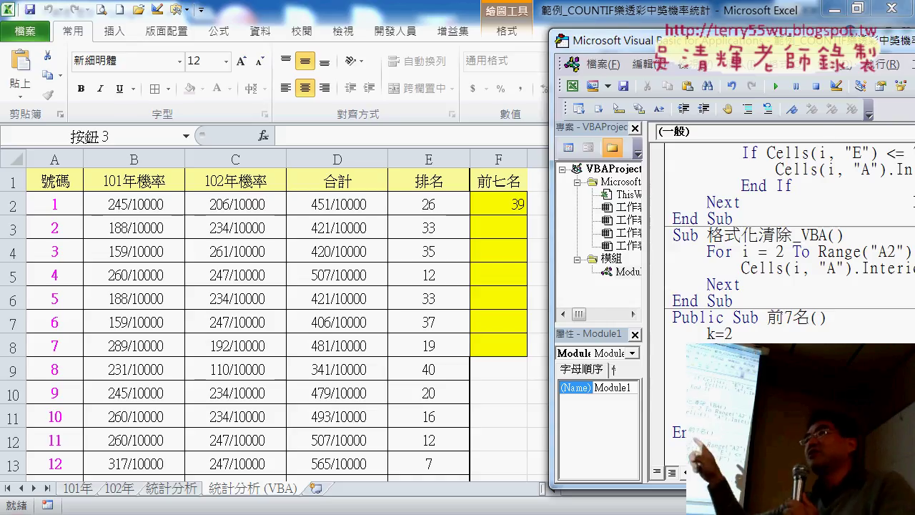
key("Return")
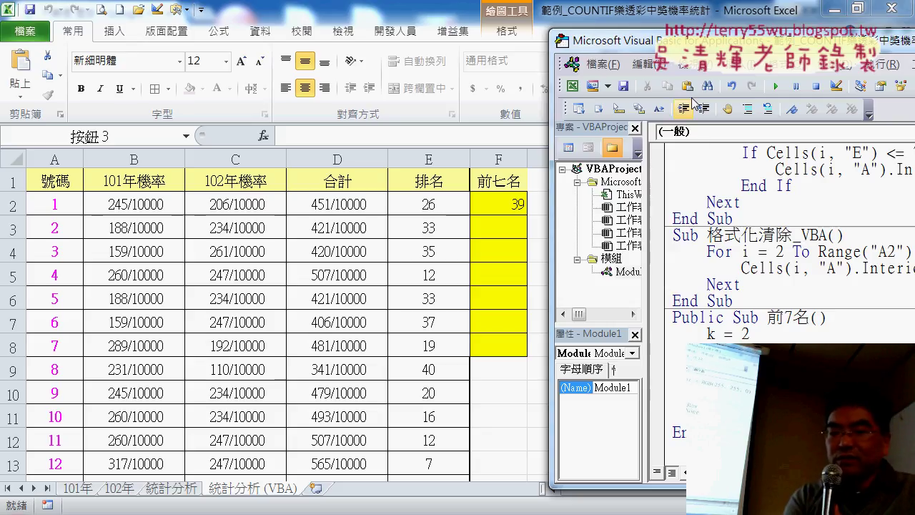
Add a k=k+1 line directly after the Cells(k, "F") assignment in the 前7名 loop
left_click_drag(685, 50, 409, 46)
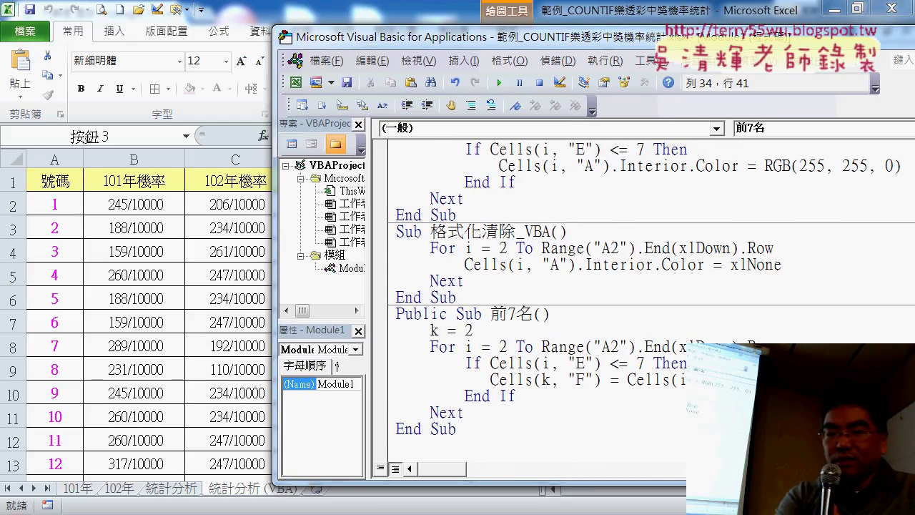
key("Return")
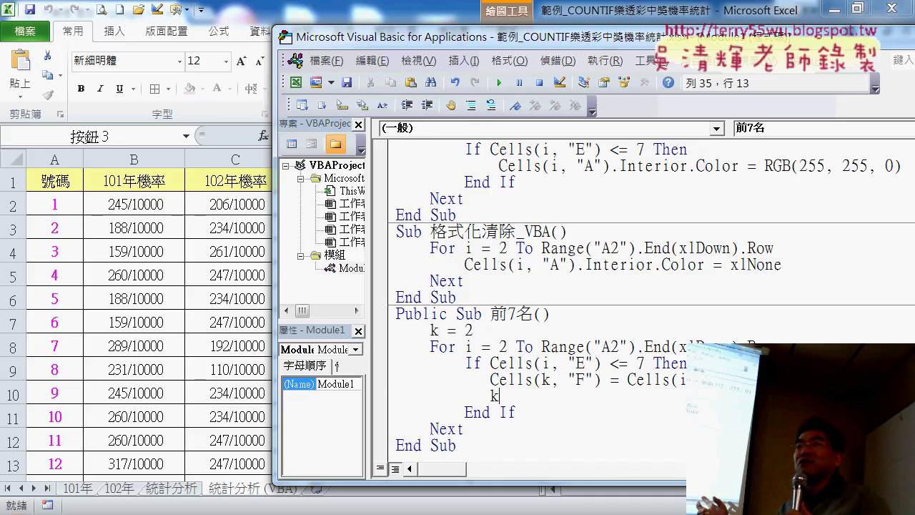
type("=k")
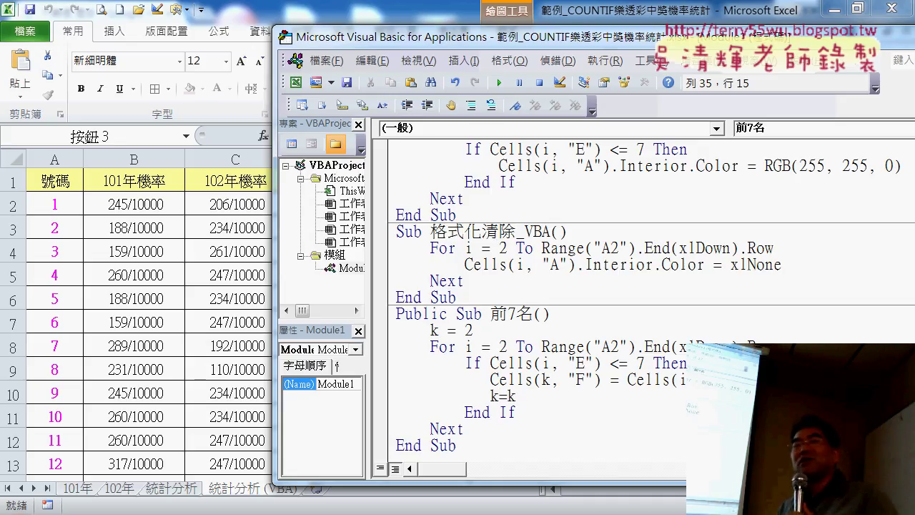
type("+1")
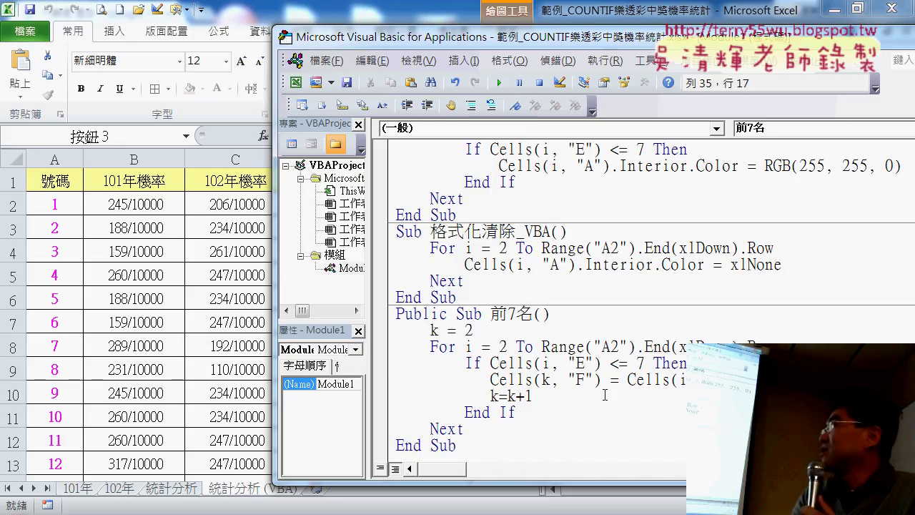
key("shift+Left")
key("shift+Left")
key("shift+Left")
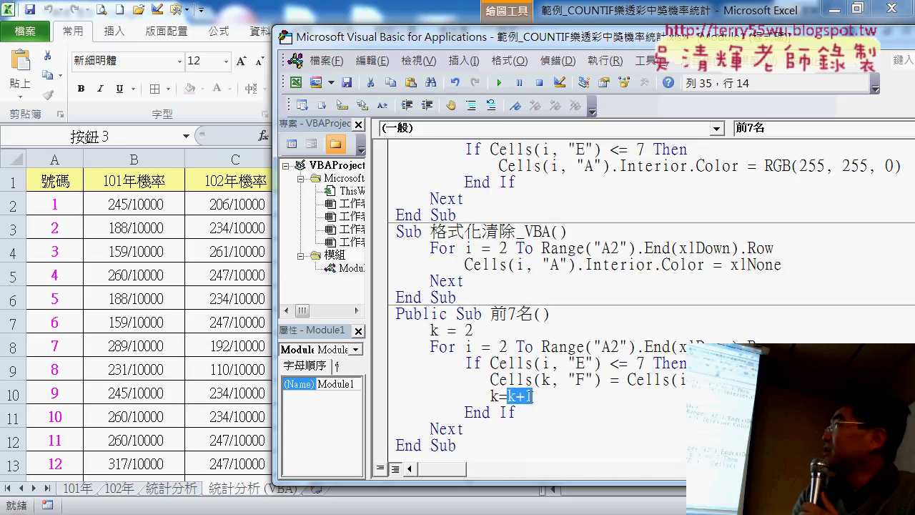
left_click_drag(503, 397, 491, 396)
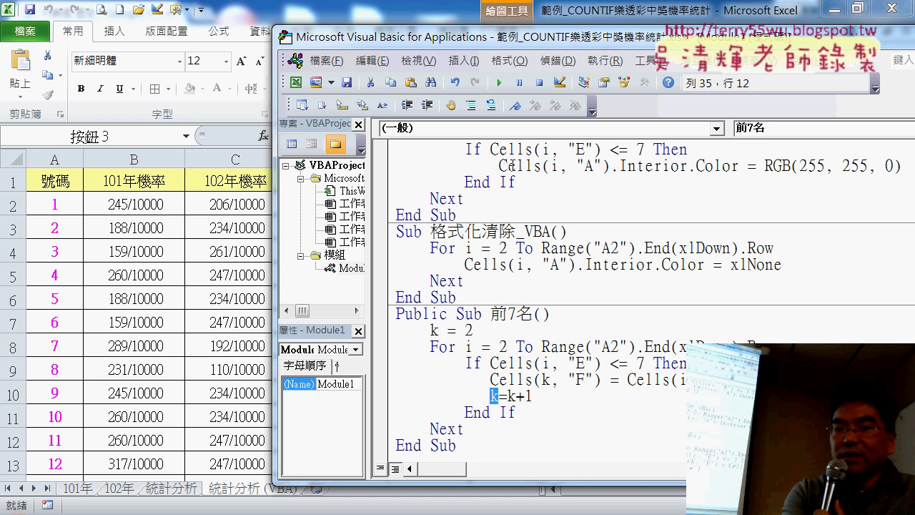
mouse_move(504, 43)
left_mouse_down()
mouse_move(757, 64)
mouse_move(758, 74)
left_mouse_up()
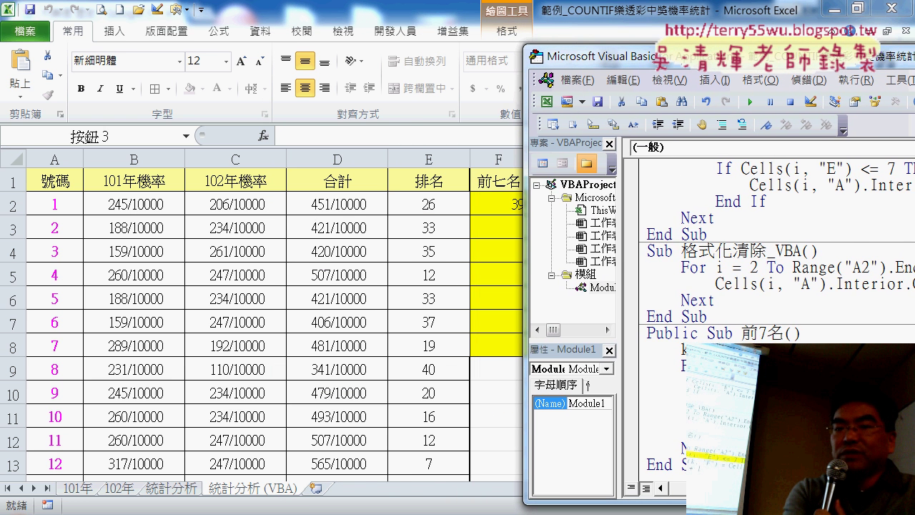
Step through 前7名 with F8, setting a breakpoint on the Cells(k, "F") line to watch F2 fill
key("F8")
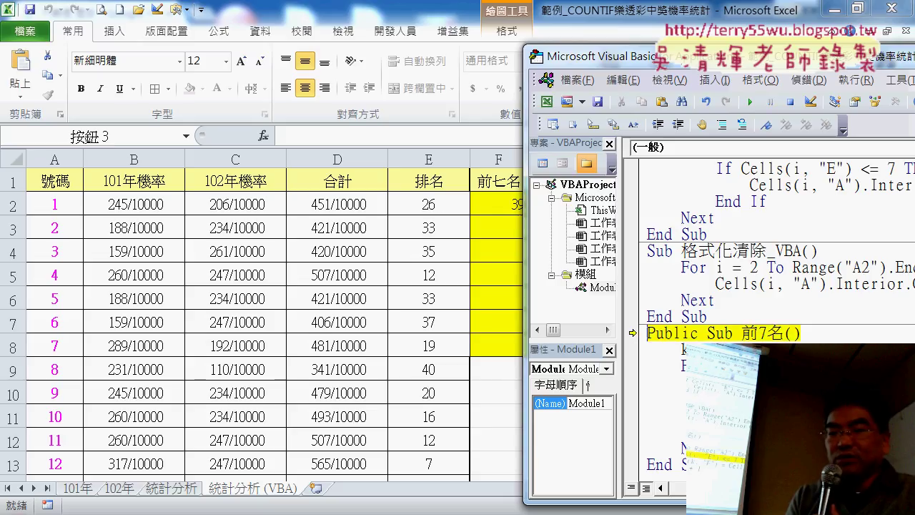
key("F8")
left_click(647, 431)
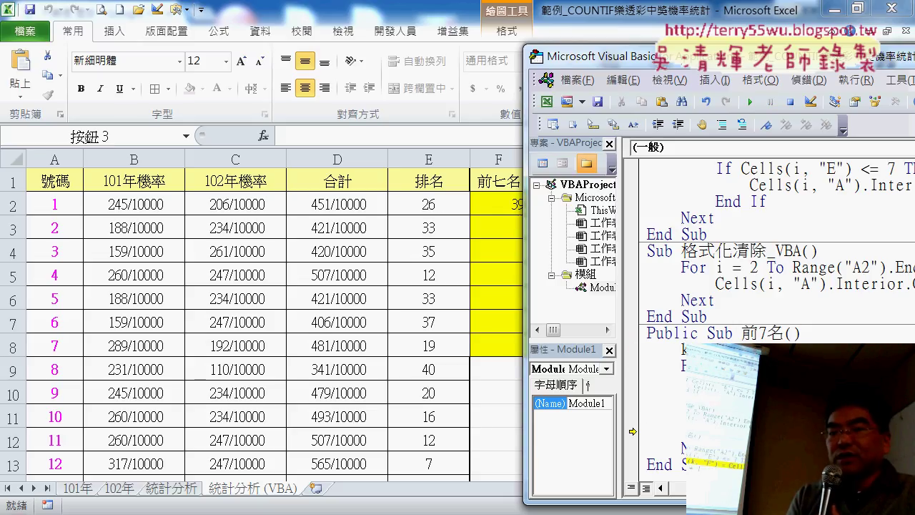
key("F8")
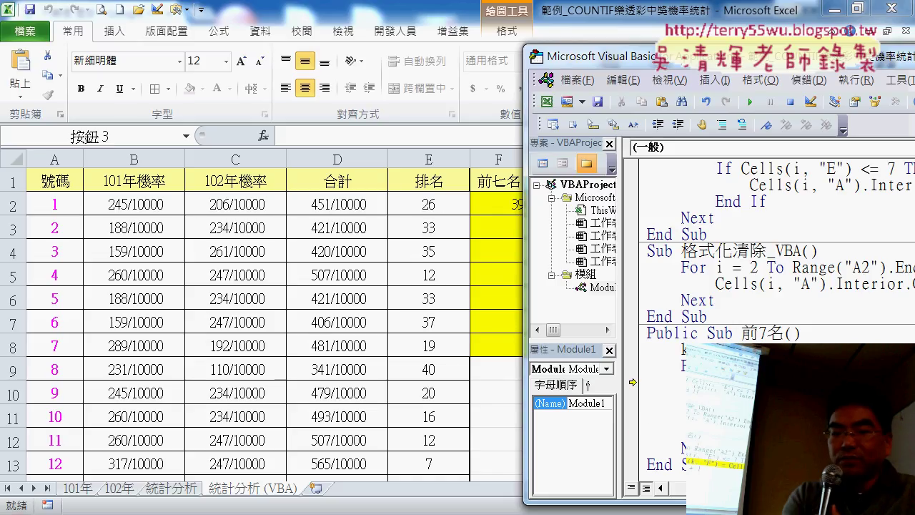
left_click(632, 398)
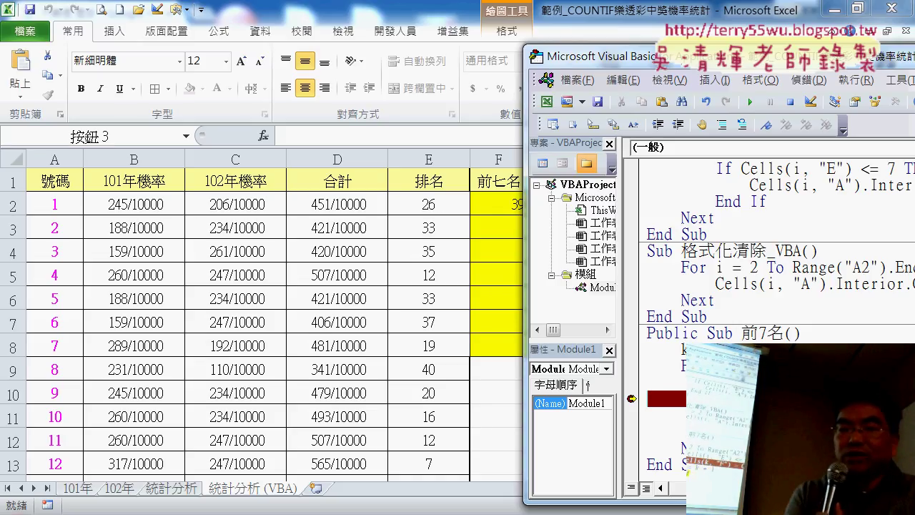
key("F8")
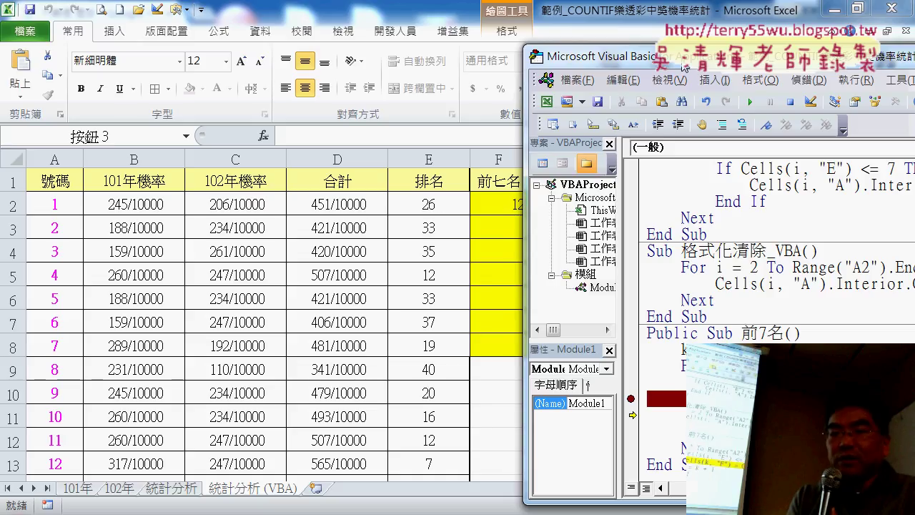
left_click_drag(643, 56, 673, 53)
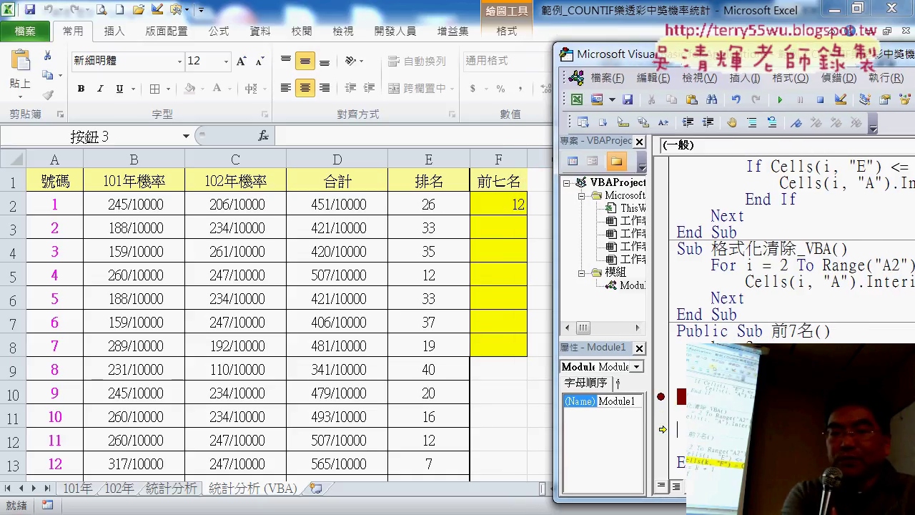
Continue past the breakpoint, remove it, and run to completion, listing 12, 21, 27, 28, 33, 34, 39 in F2:F8
left_click(785, 105)
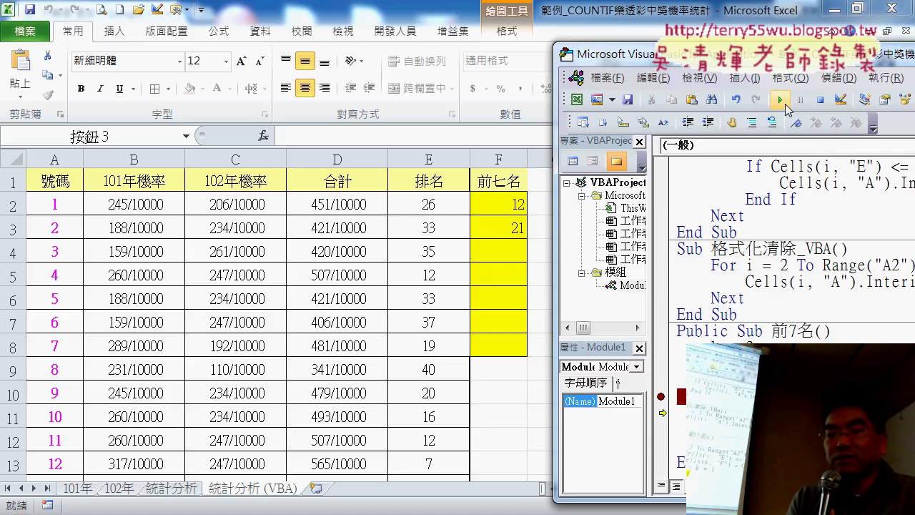
key("F8")
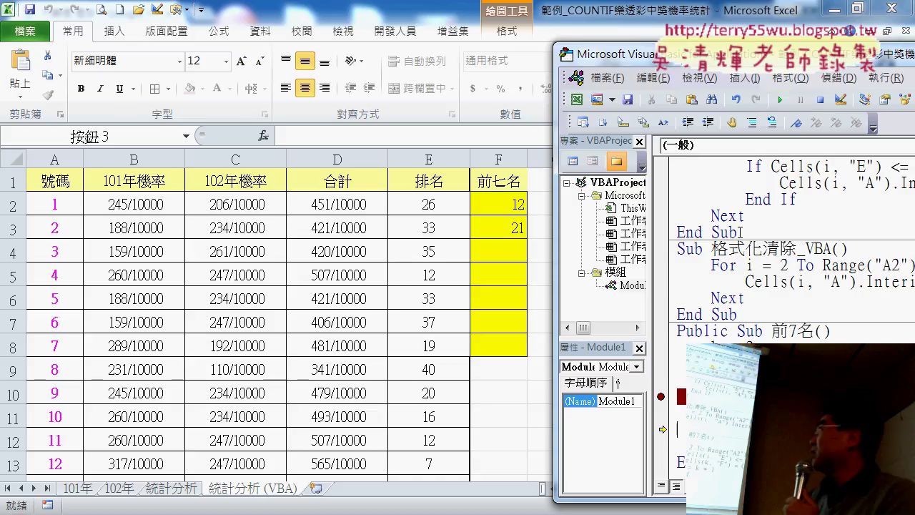
left_click(661, 396)
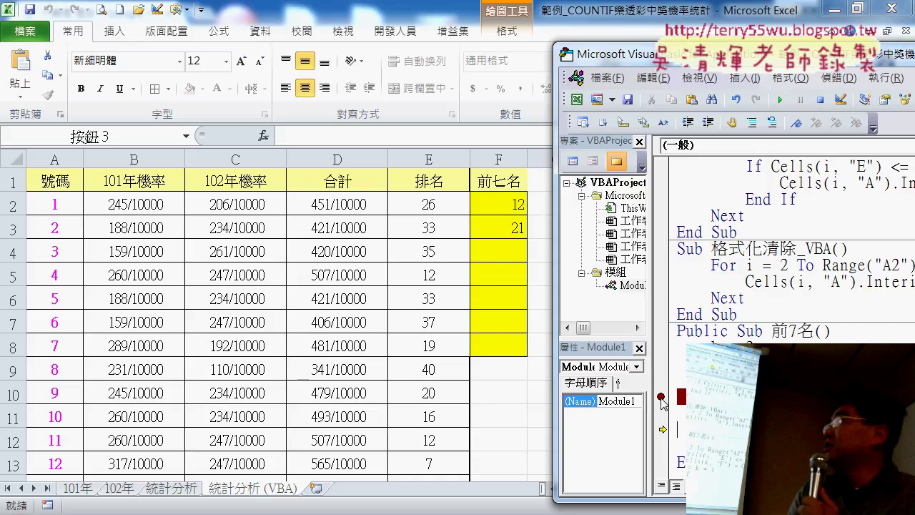
left_click(779, 101)
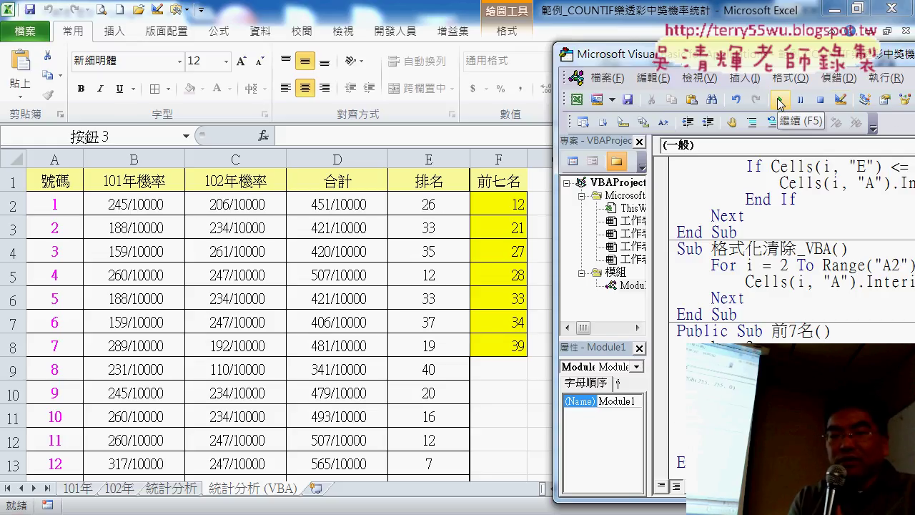
left_click_drag(729, 62, 404, 45)
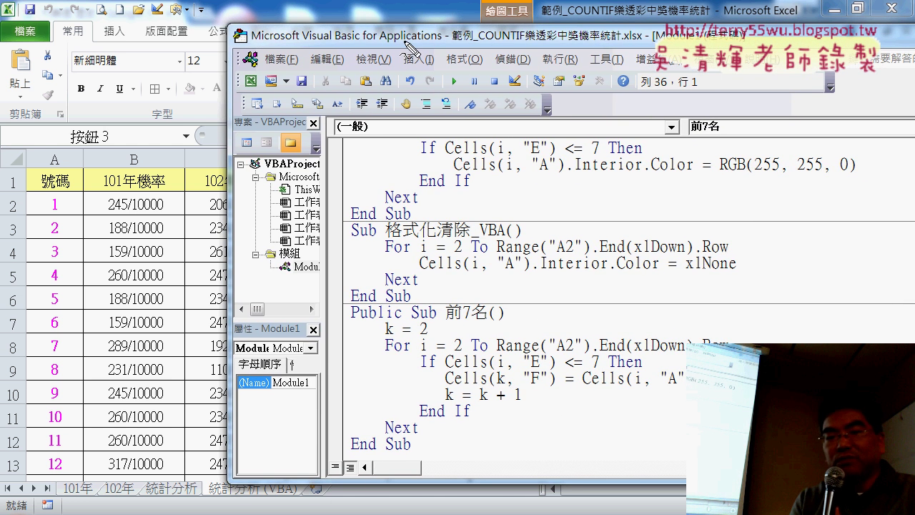
left_click_drag(445, 348, 433, 346)
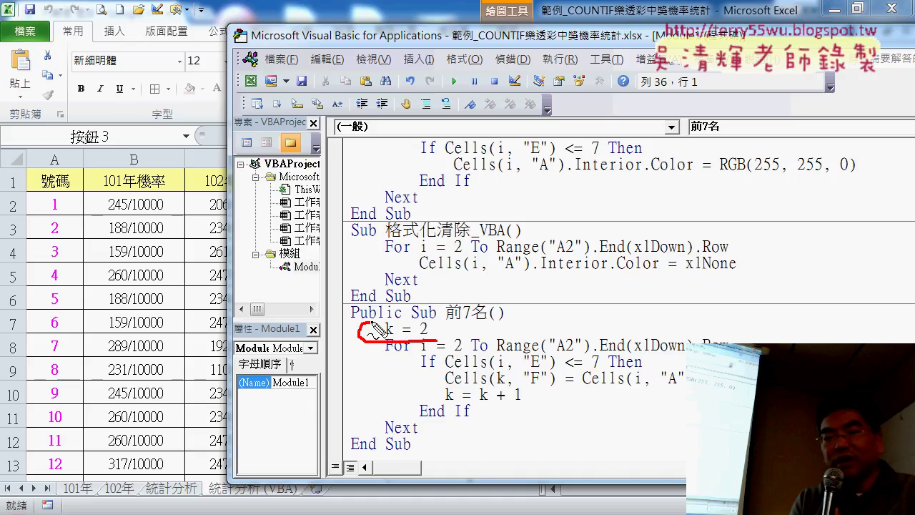
mouse_move(526, 406)
left_mouse_down()
mouse_move(515, 392)
mouse_move(527, 402)
left_mouse_up()
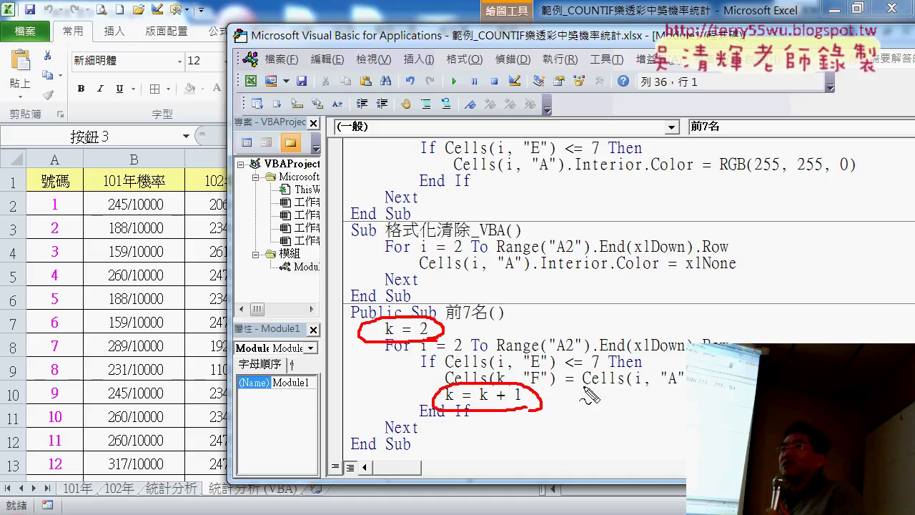
left_click_drag(583, 387, 684, 380)
mouse_move(626, 348)
left_mouse_down()
mouse_move(515, 372)
mouse_move(529, 355)
left_mouse_up()
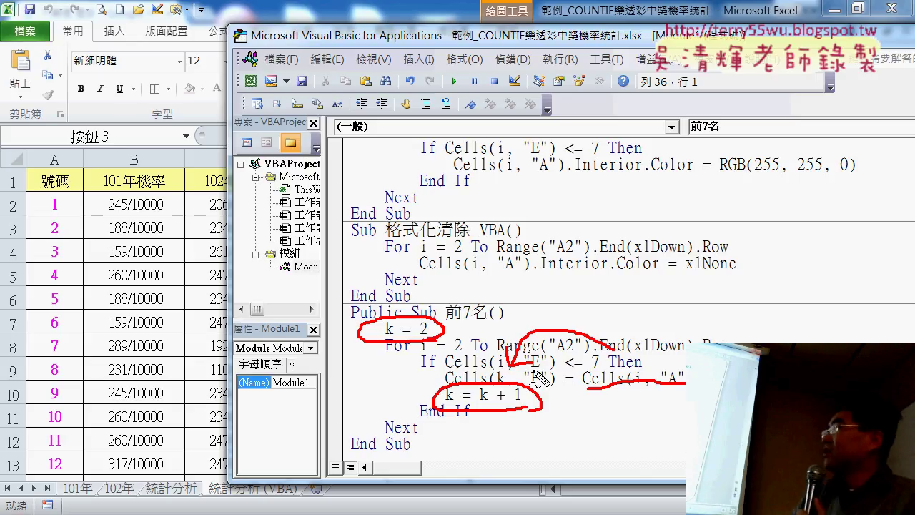
key("Escape")
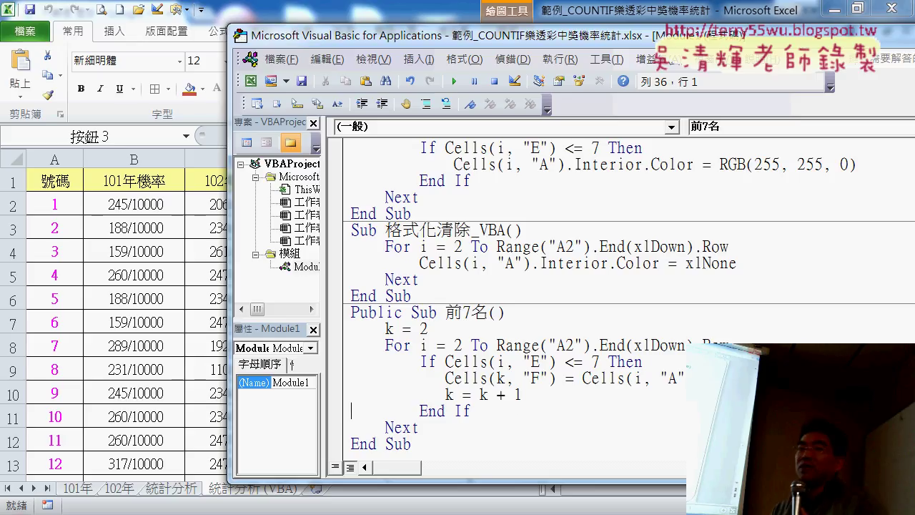
Switch to PowerPoint to show slide 106 with the commented 前7名 macro code
key("alt+Tab")
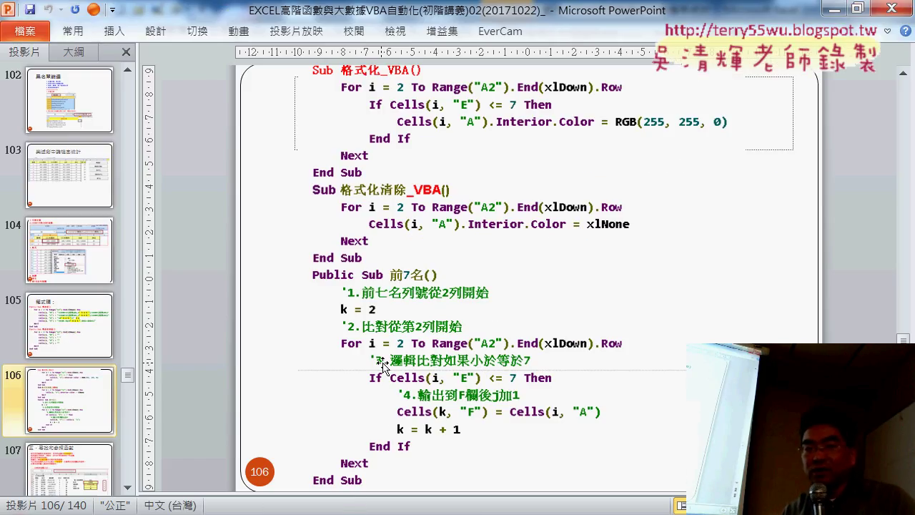